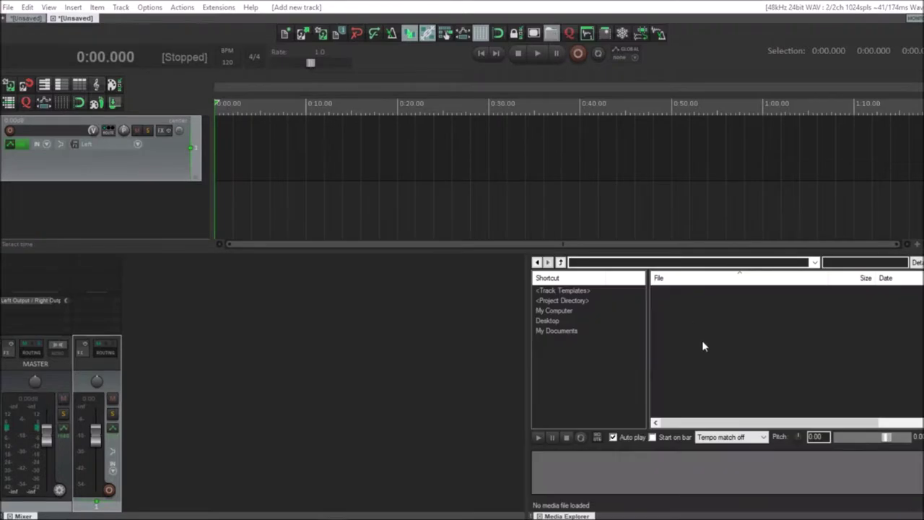
# Step: Preview 07 - Rumori Metallici.wav, place it at the start of the track, and hide the media browser
pyautogui.click(701, 370)
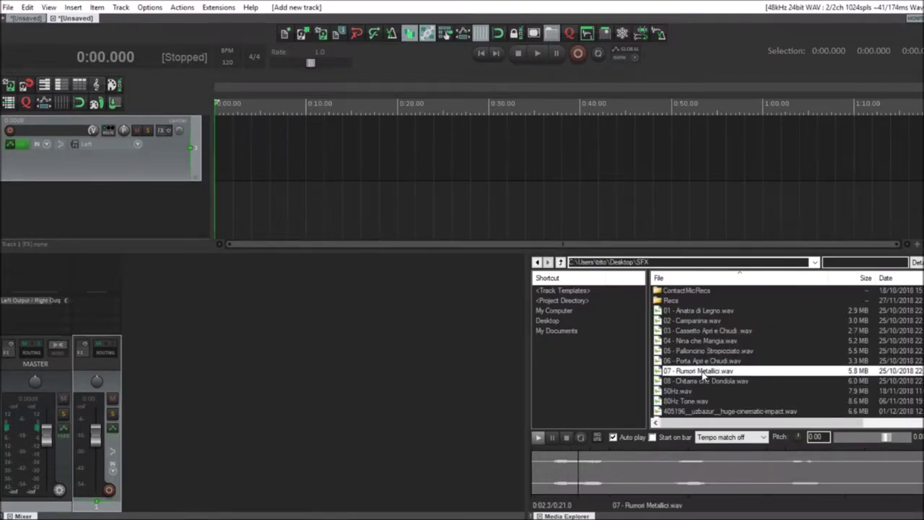
pyautogui.moveTo(701, 374); pyautogui.dragTo(269, 152)
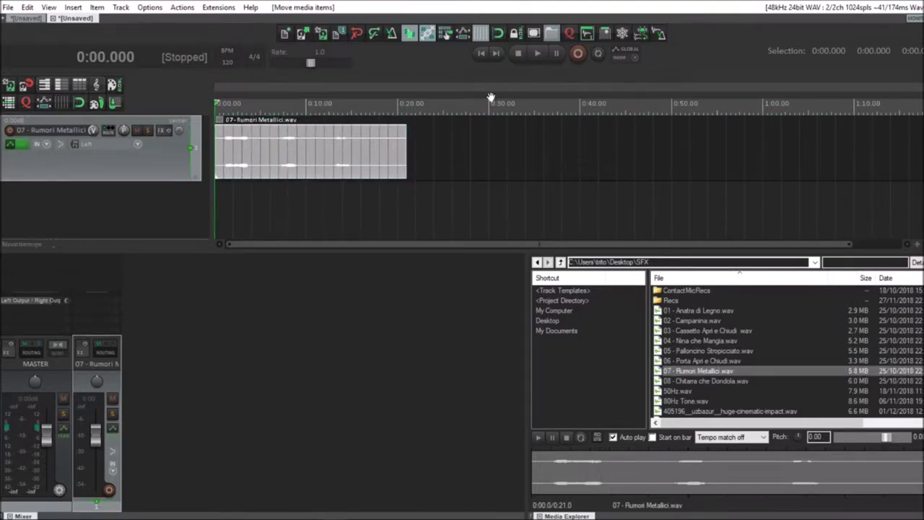
pyautogui.click(551, 33)
# Step: Play the metallic noise clip and make a loop time selection over its full length, from 0 to about 21.45 s
pyautogui.click(537, 53)
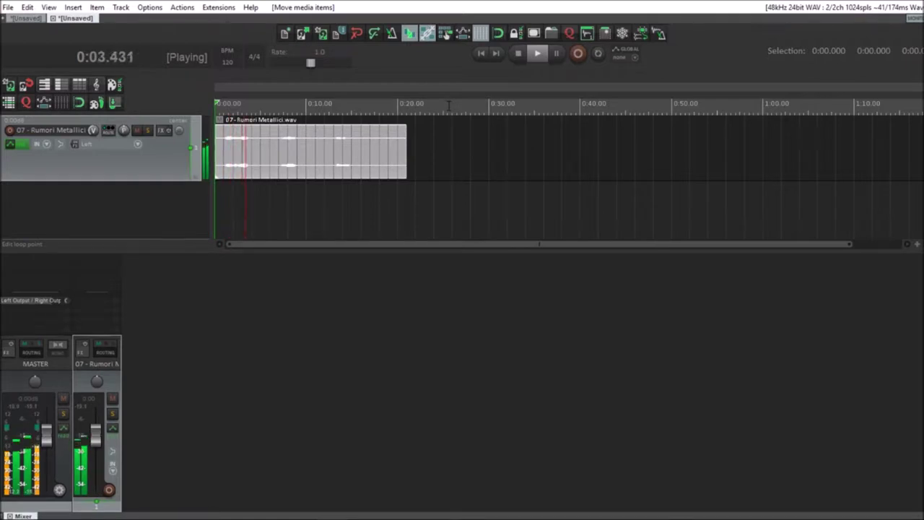
pyautogui.moveTo(414, 108); pyautogui.dragTo(217, 108)
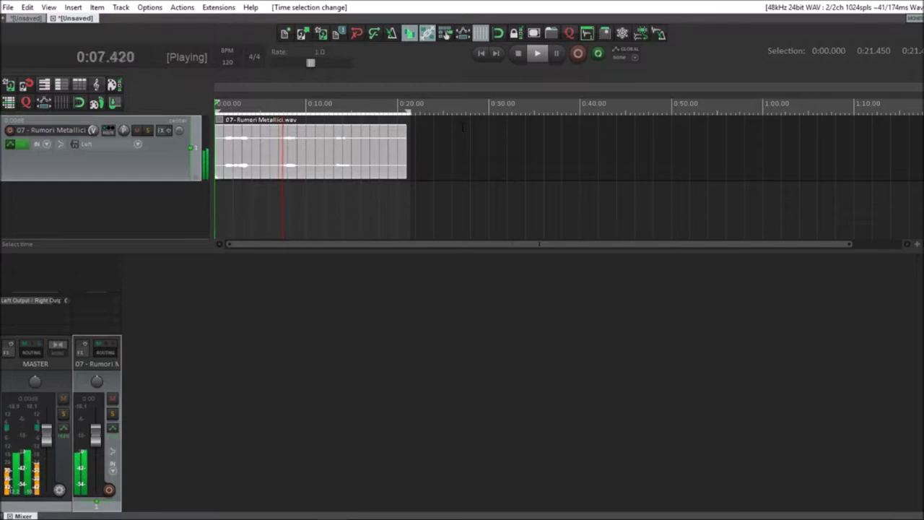
pyautogui.press('space')
# Step: Add the WOK PITCHDELAY effect from the WOK PLUGINS folder to the track
pyautogui.press('f')
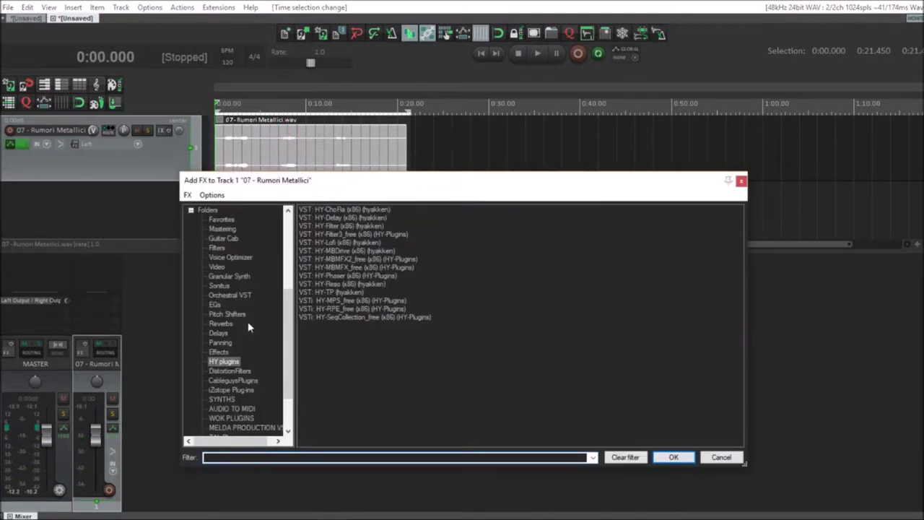
pyautogui.scroll(-2, 247, 321)
pyautogui.click(229, 361)
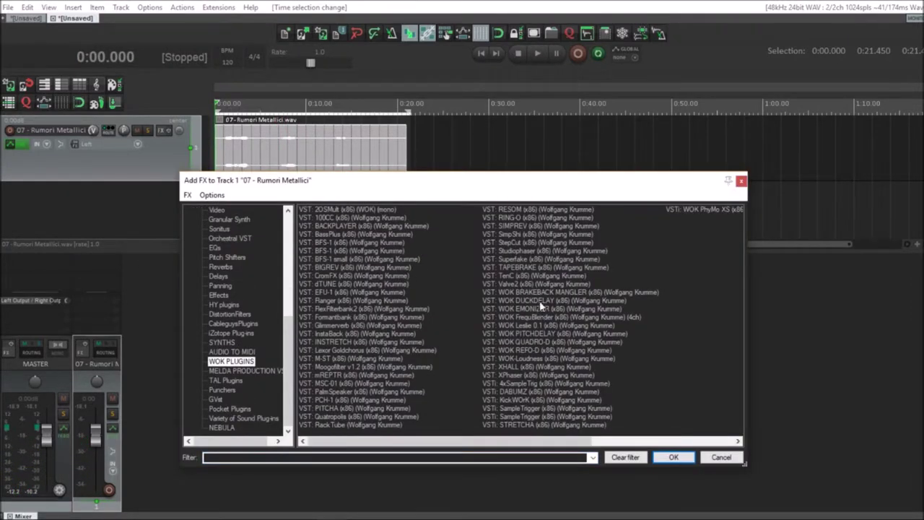
pyautogui.doubleClick(535, 335)
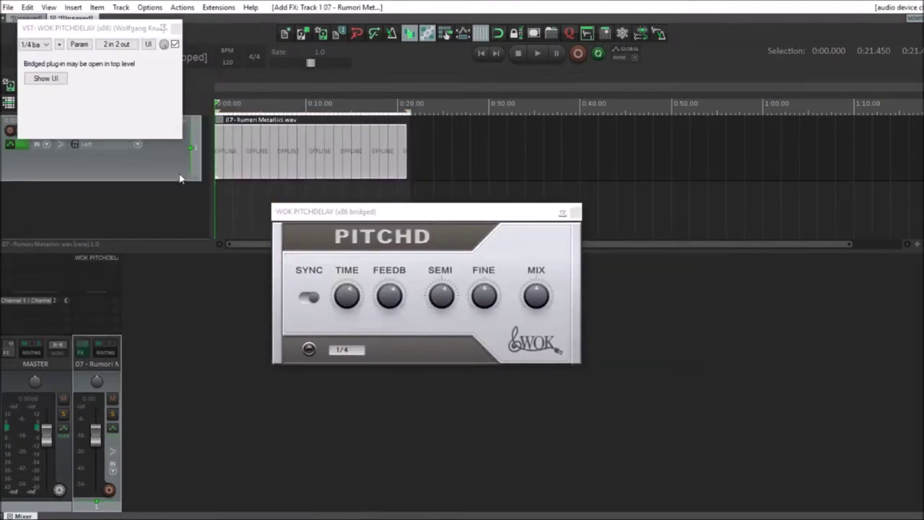
# Step: Set the PITCHDELAY time to 1/8 and lower its semitone shift while the loop plays, and close the plugin
pyautogui.press('space')
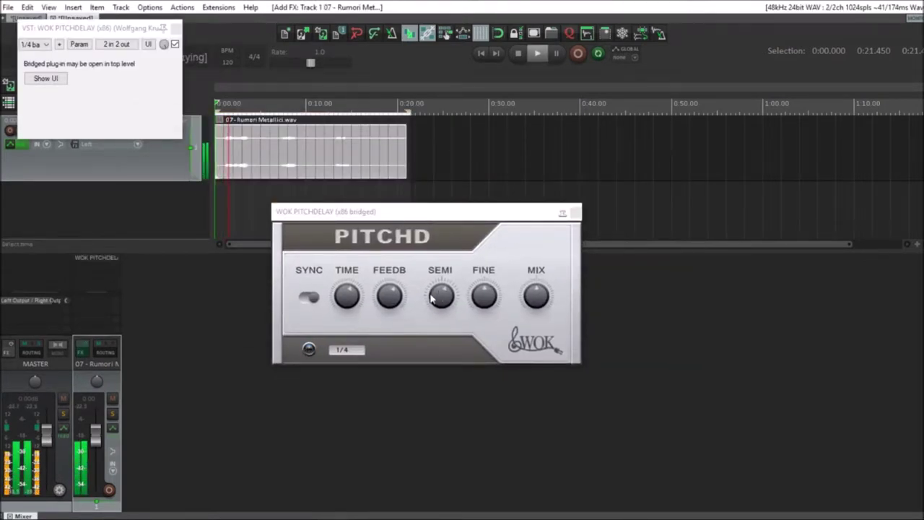
pyautogui.moveTo(354, 300); pyautogui.dragTo(351, 320)
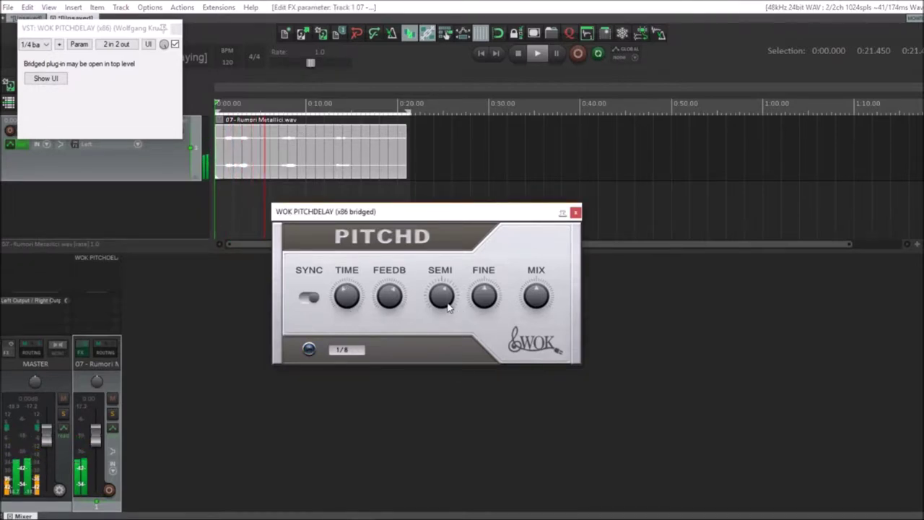
pyautogui.moveTo(433, 319); pyautogui.dragTo(447, 299)
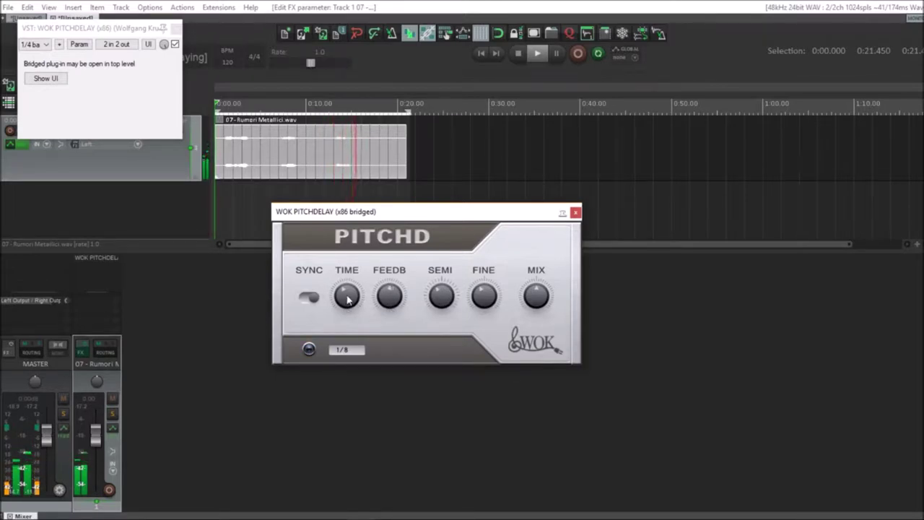
pyautogui.moveTo(354, 290); pyautogui.dragTo(354, 312)
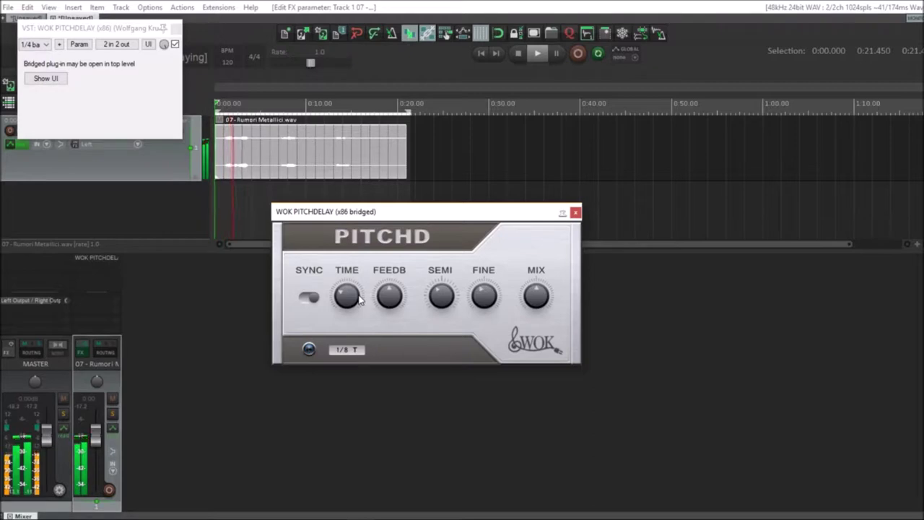
pyautogui.moveTo(353, 302); pyautogui.dragTo(361, 287)
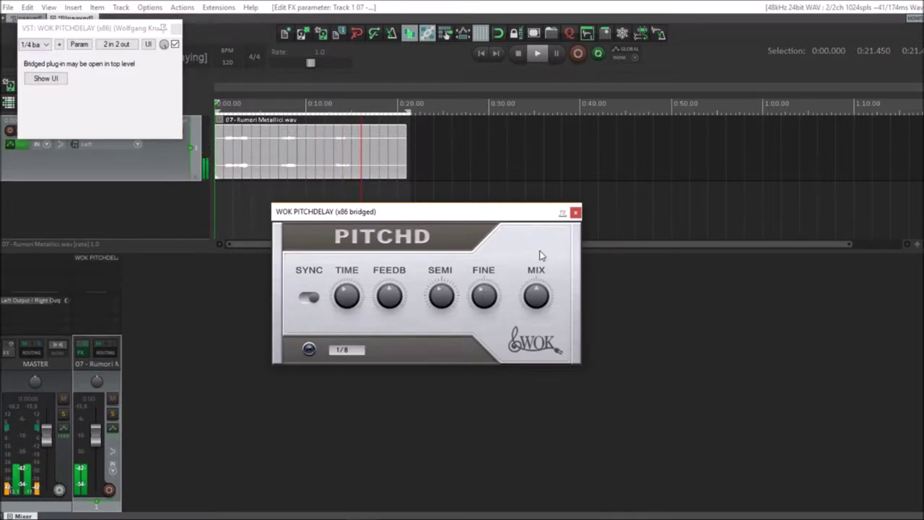
pyautogui.click(576, 213)
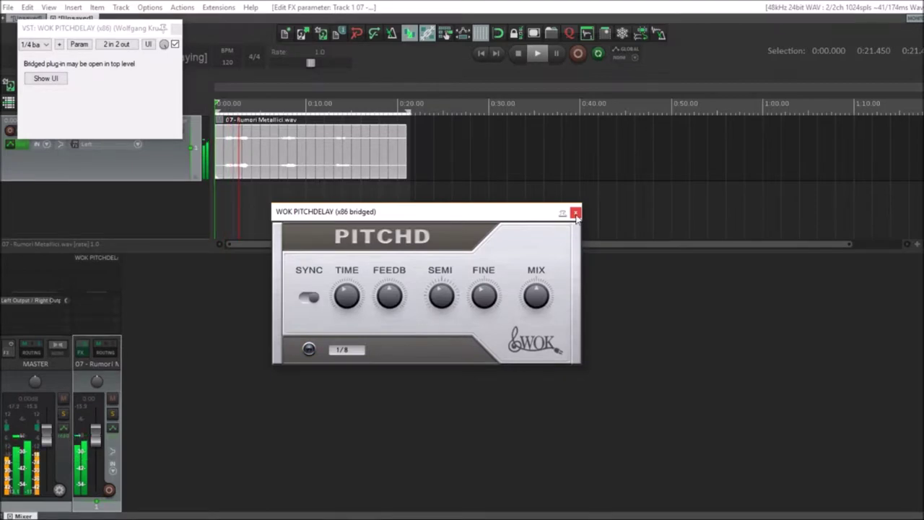
pyautogui.click(175, 29)
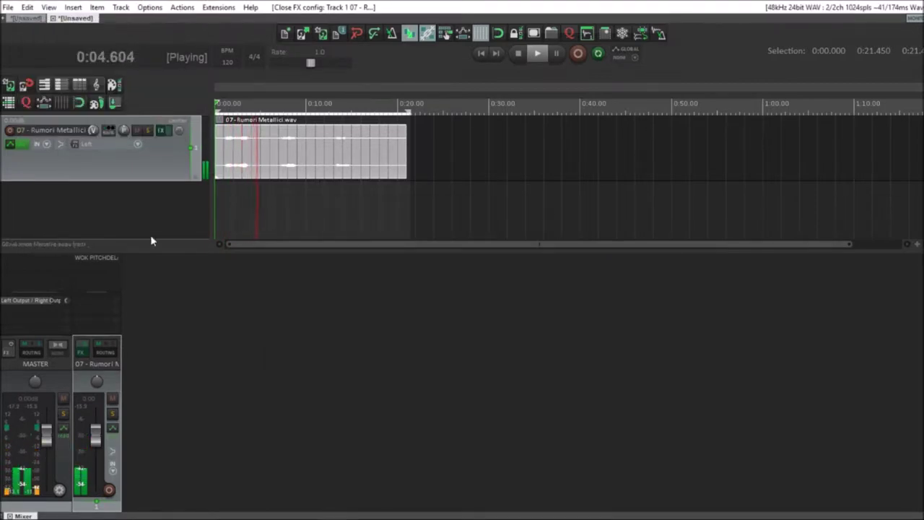
# Step: Add the BIGREV reverb to the track after the pitch delay, adjust its TIME, and close the plugin
pyautogui.click(114, 272)
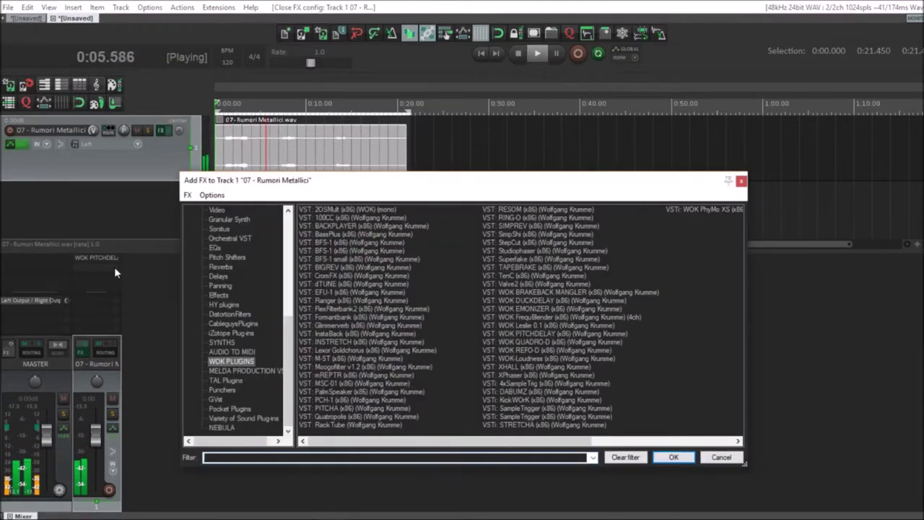
pyautogui.doubleClick(356, 268)
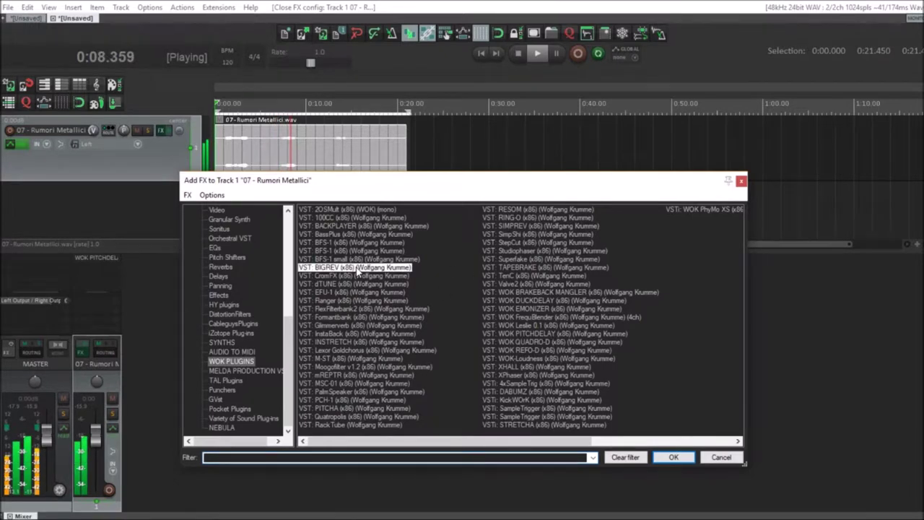
pyautogui.moveTo(167, 11); pyautogui.dragTo(384, 212)
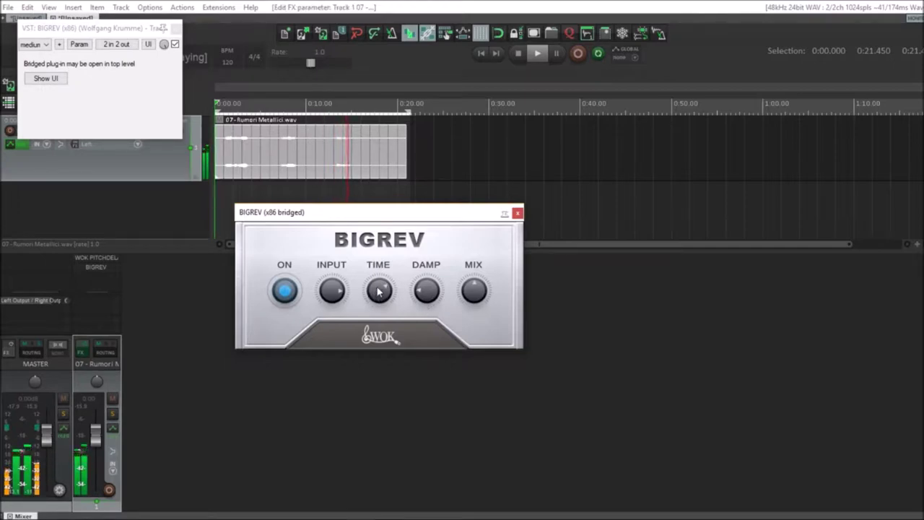
pyautogui.click(518, 212)
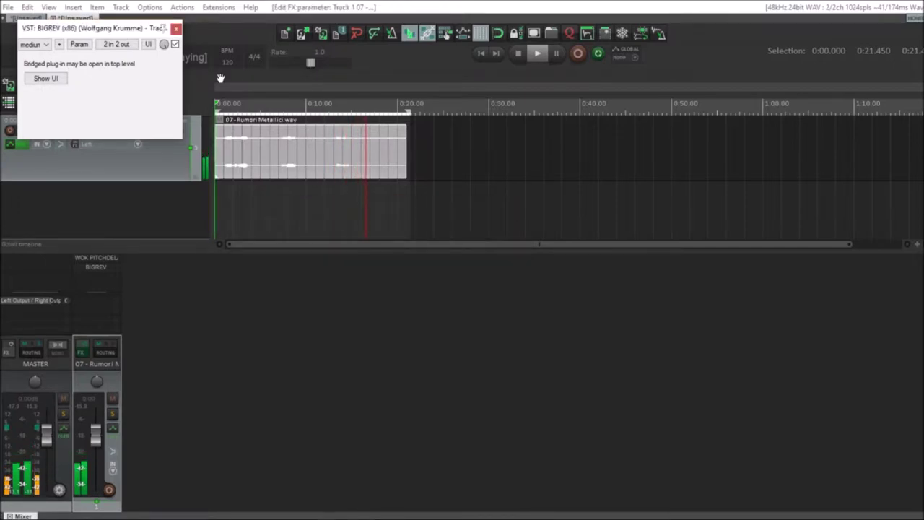
pyautogui.click(174, 27)
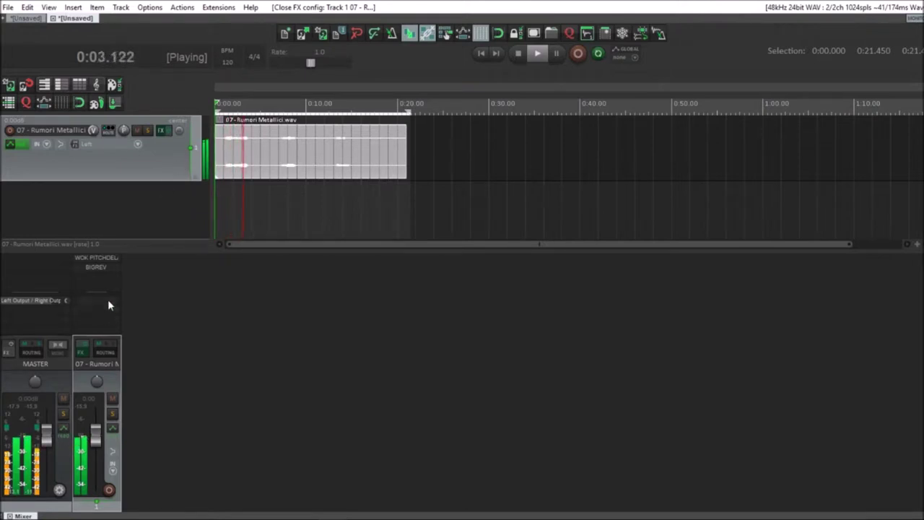
# Step: Add the Ravage Lite distortion from the DistortionFilters folder after BIGREV on the track
pyautogui.doubleClick(105, 277)
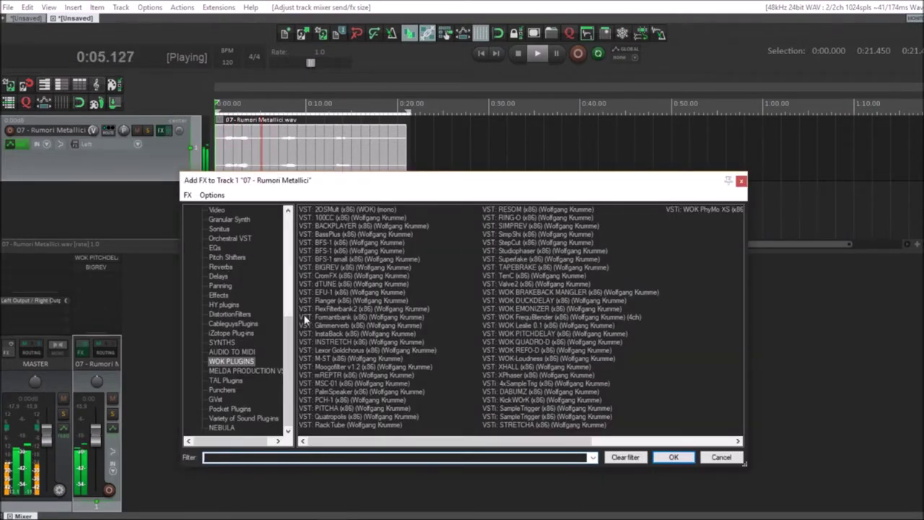
pyautogui.scroll(4, 232, 282)
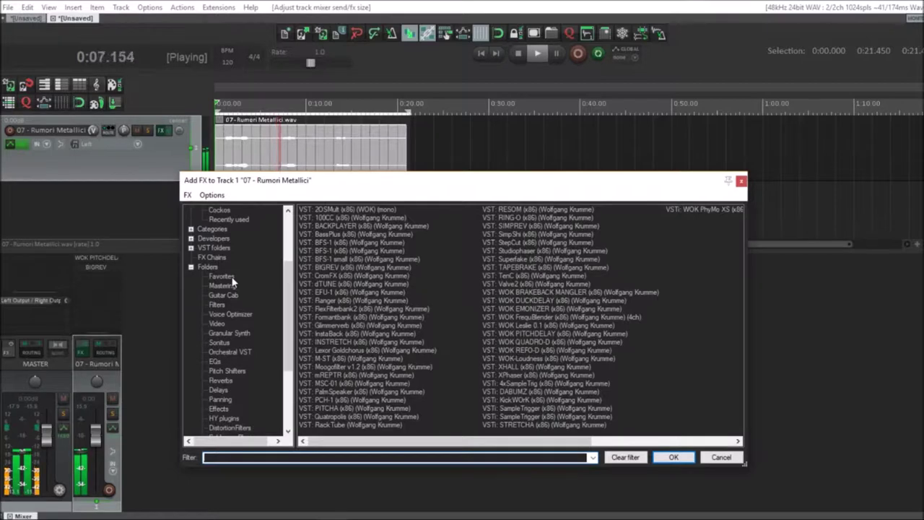
pyautogui.scroll(-2, 233, 296)
pyautogui.click(230, 371)
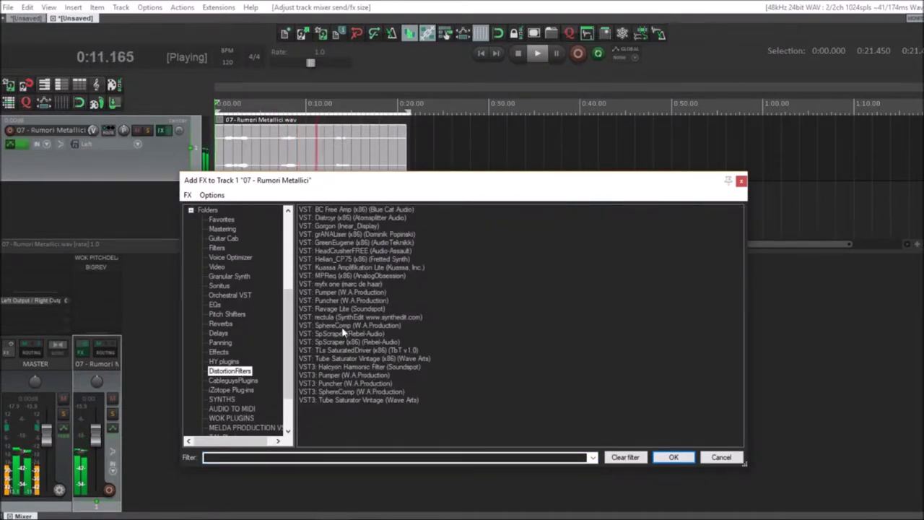
pyautogui.click(342, 309)
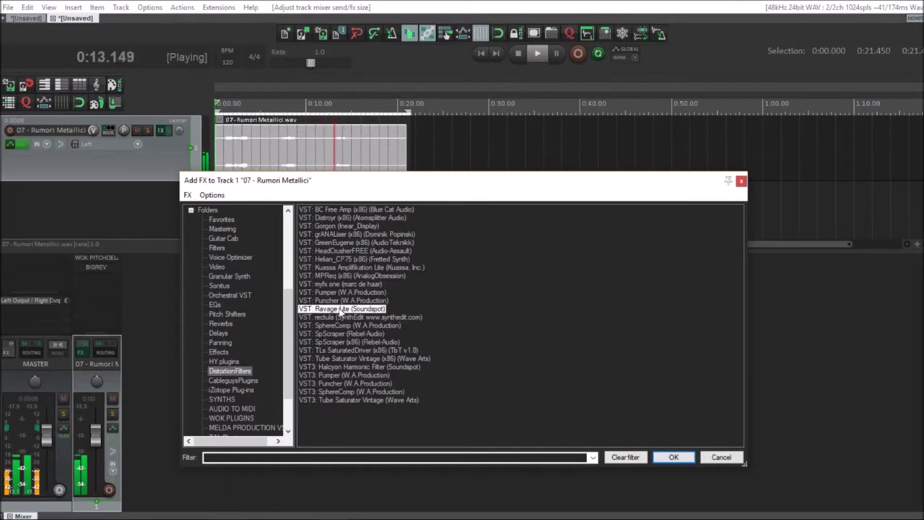
pyautogui.doubleClick(342, 309)
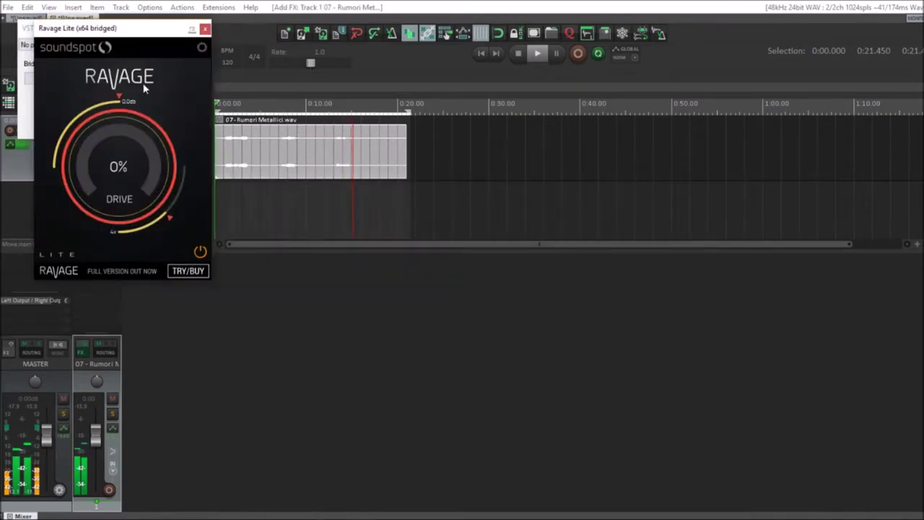
# Step: Set the Ravage Lite drive to 10% and its lower ring to 2x, close the plugin, and stop playback
pyautogui.moveTo(132, 34); pyautogui.dragTo(388, 212)
pyautogui.moveTo(389, 370); pyautogui.dragTo(385, 339)
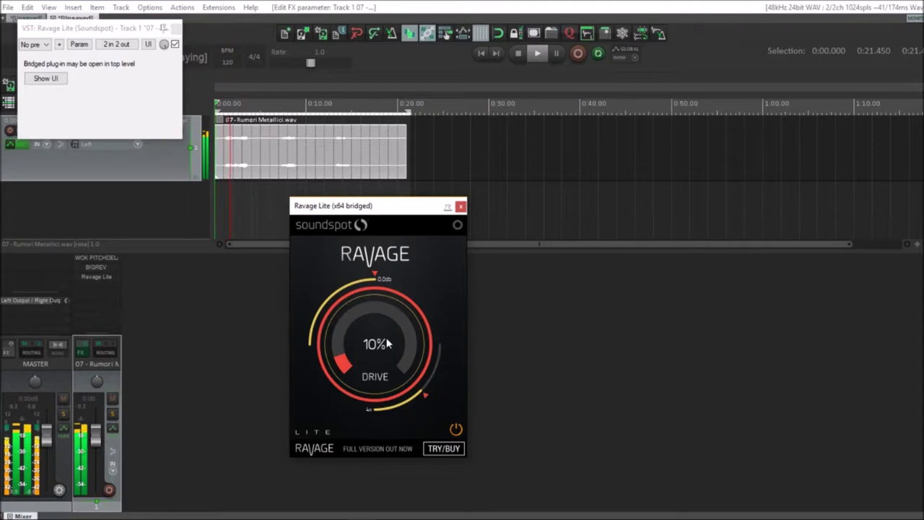
pyautogui.moveTo(424, 397); pyautogui.dragTo(379, 413)
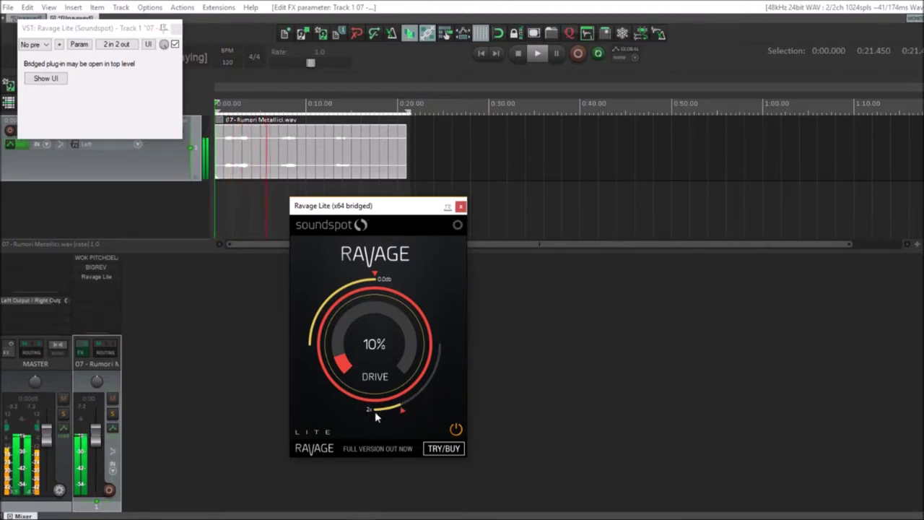
pyautogui.click(460, 207)
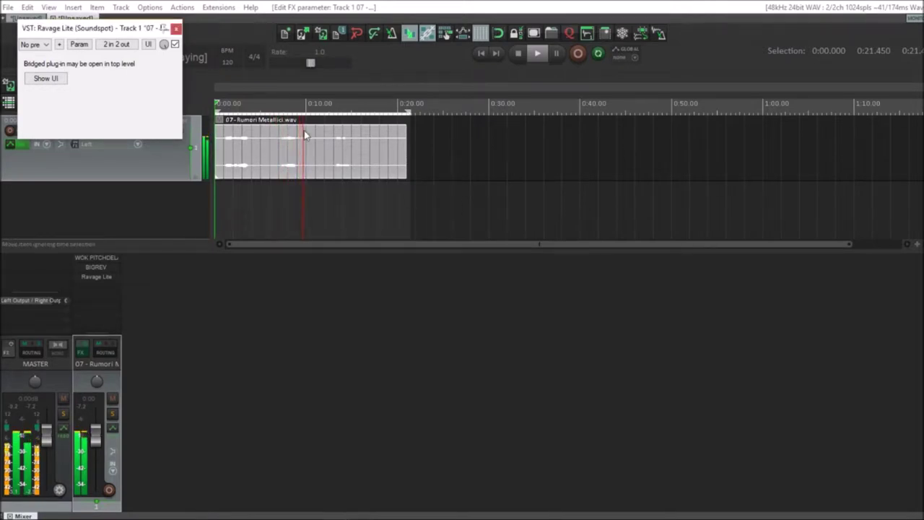
pyautogui.click(176, 29)
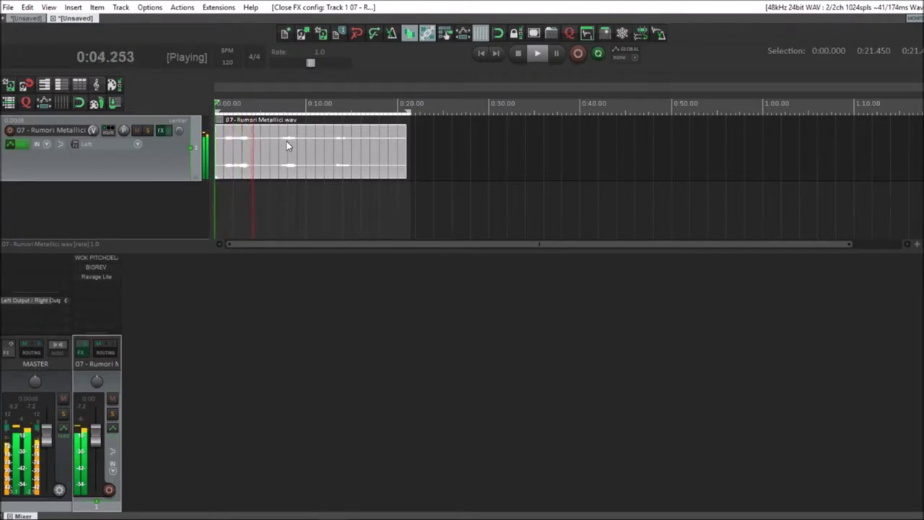
pyautogui.press('space')
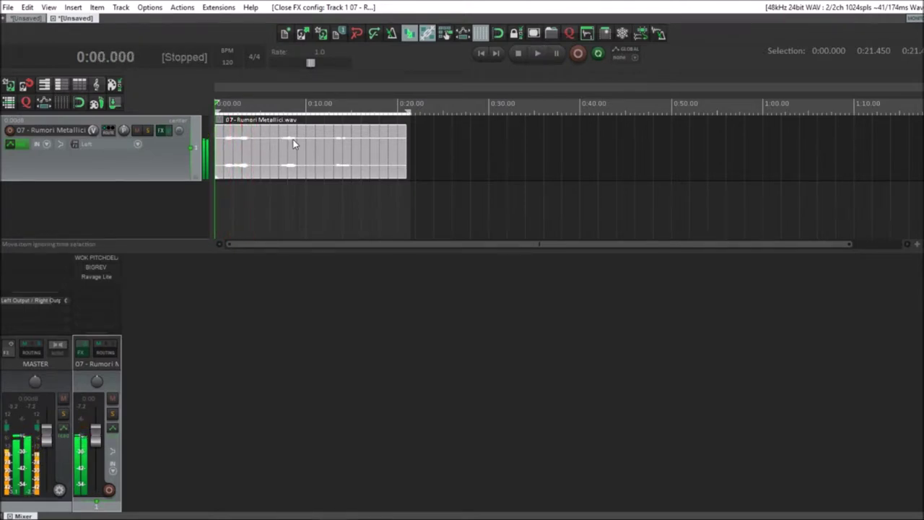
# Step: Place two overlapping copies of the clip after the original and glue all three into one item
pyautogui.scroll(-3, 293, 140)
pyautogui.moveTo(303, 154); pyautogui.dragTo(227, 152)
pyautogui.rightClick(249, 151)
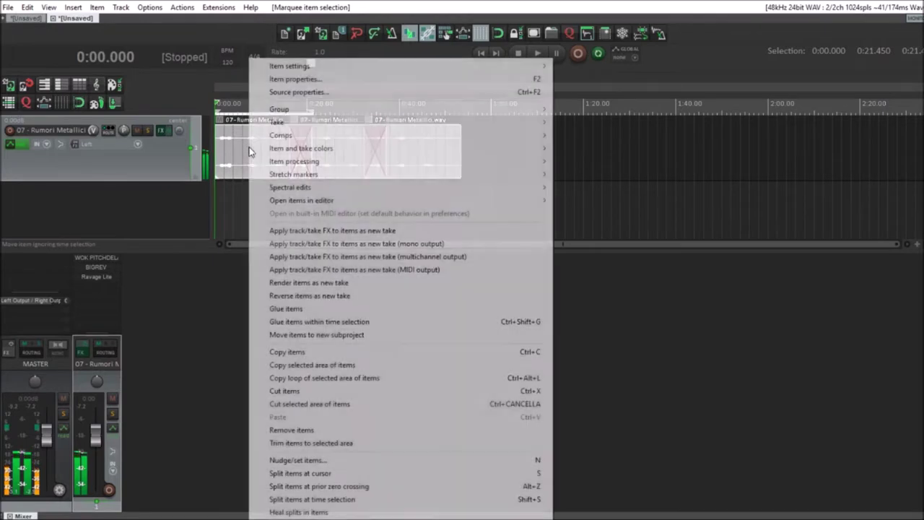
pyautogui.click(302, 309)
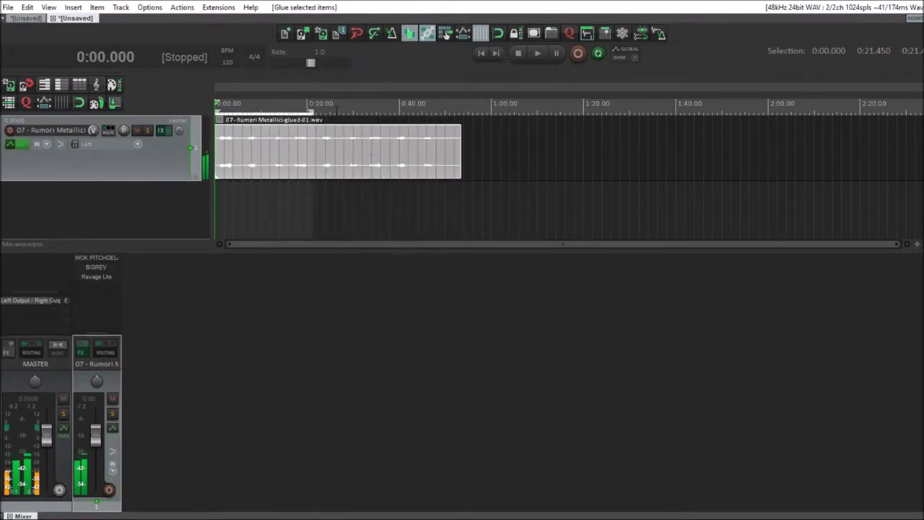
# Step: Extend the time selection to about 54 s, apply the track FX to the item as a new take, and glue it
pyautogui.moveTo(313, 110); pyautogui.dragTo(465, 110)
pyautogui.rightClick(278, 142)
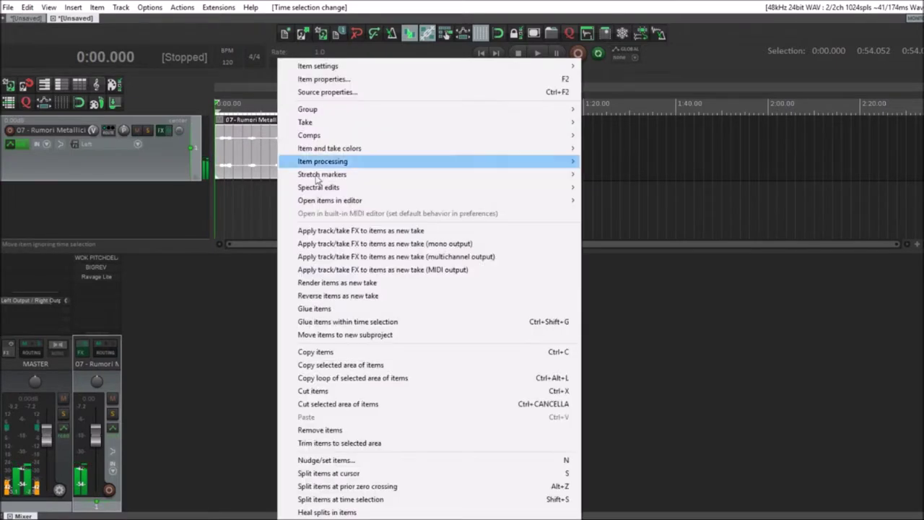
pyautogui.click(355, 229)
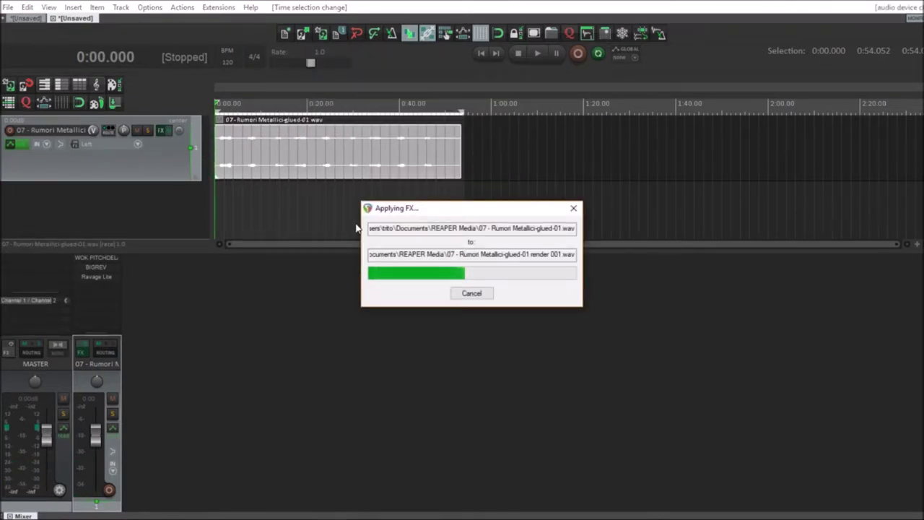
pyautogui.rightClick(340, 148)
pyautogui.click(390, 309)
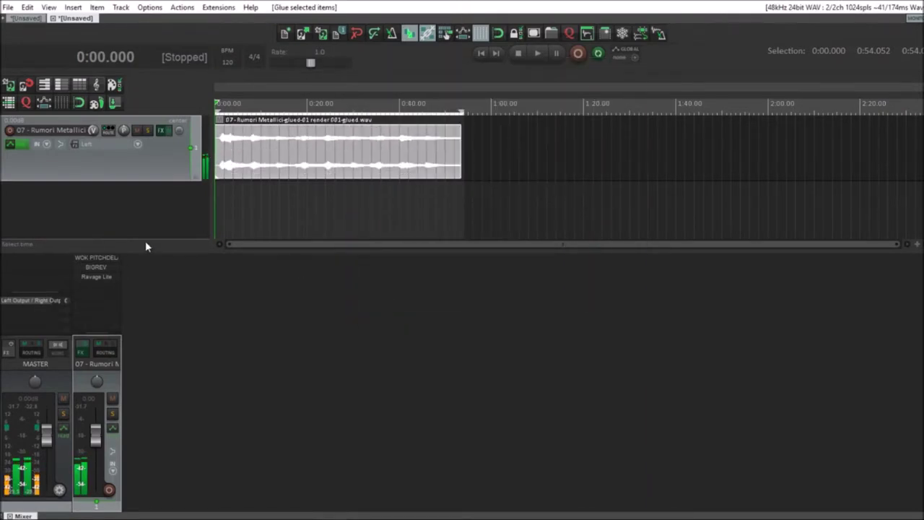
# Step: Remove Ravage Lite, BIGREV and WOK PITCHDELAY from the track's effect chain
pyautogui.keyDown('alt'); pyautogui.click(106, 277); pyautogui.keyUp('alt')
pyautogui.keyDown('alt'); pyautogui.click(109, 267); pyautogui.keyUp('alt')
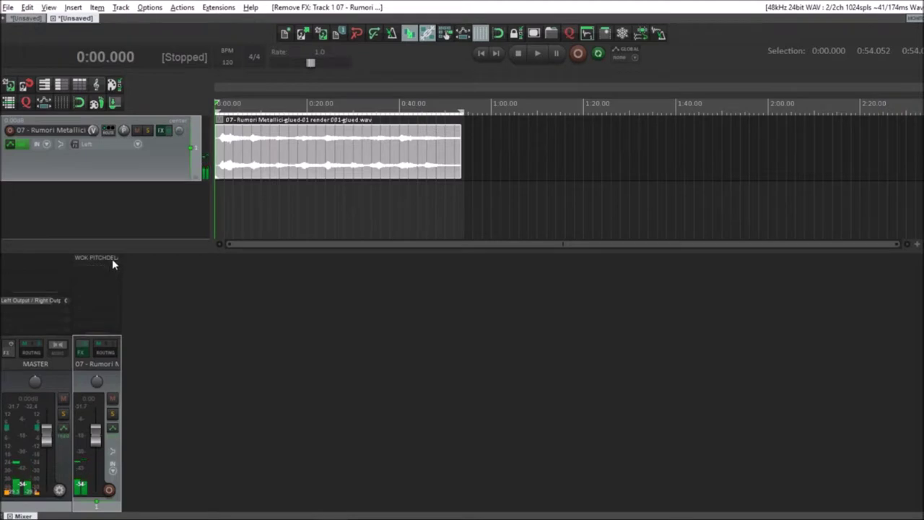
pyautogui.keyDown('alt'); pyautogui.click(112, 258); pyautogui.keyUp('alt')
# Step: Start playback and add a fade-out of about 3 s to the end of the glued item
pyautogui.press('space')
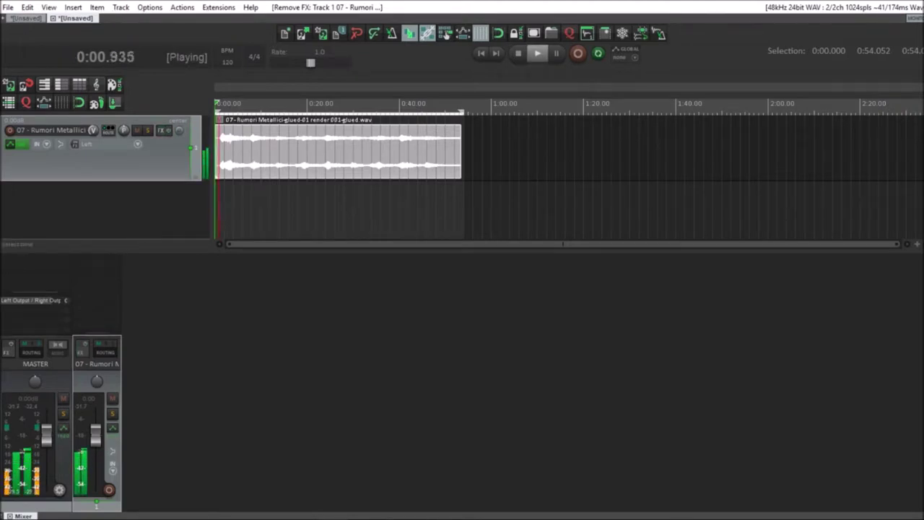
pyautogui.moveTo(460, 127); pyautogui.dragTo(445, 127)
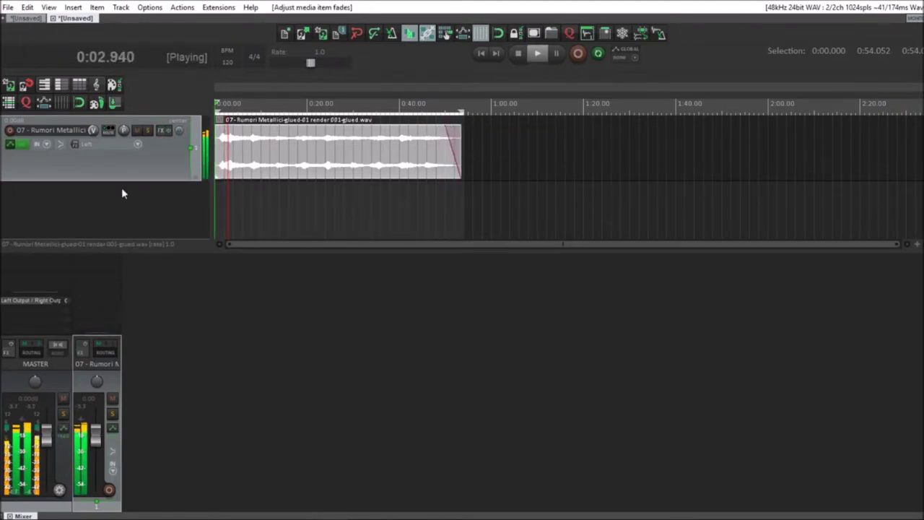
# Step: Add TAL Filter 2 from the TAL Plugins folder to the track and move its window clear of the plugin wrapper
pyautogui.doubleClick(83, 264)
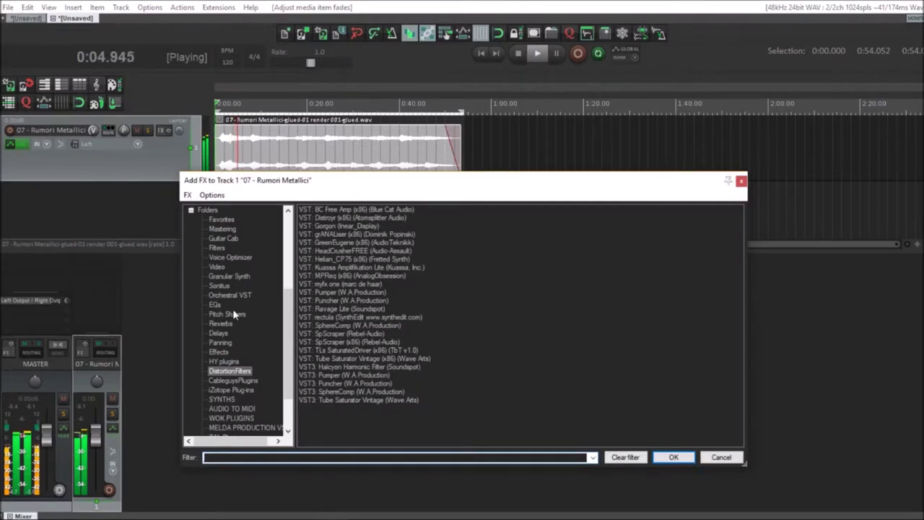
pyautogui.scroll(-2, 233, 314)
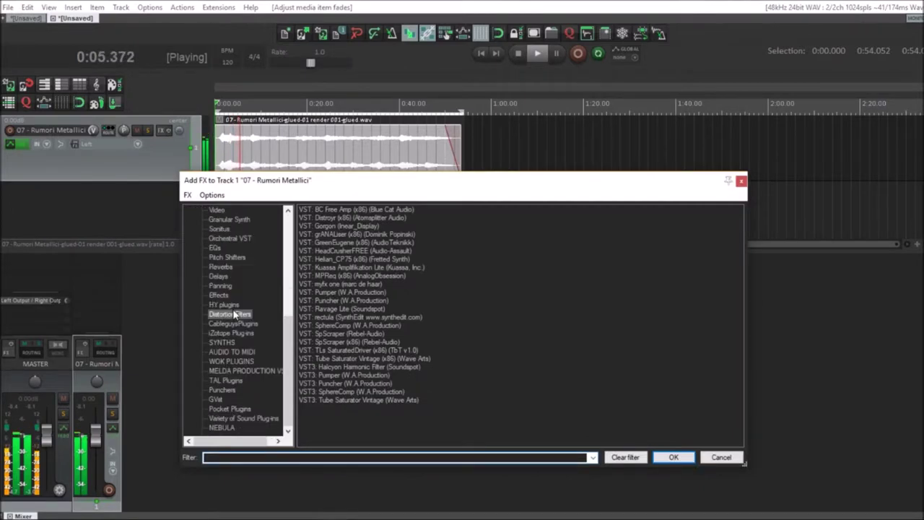
pyautogui.click(224, 380)
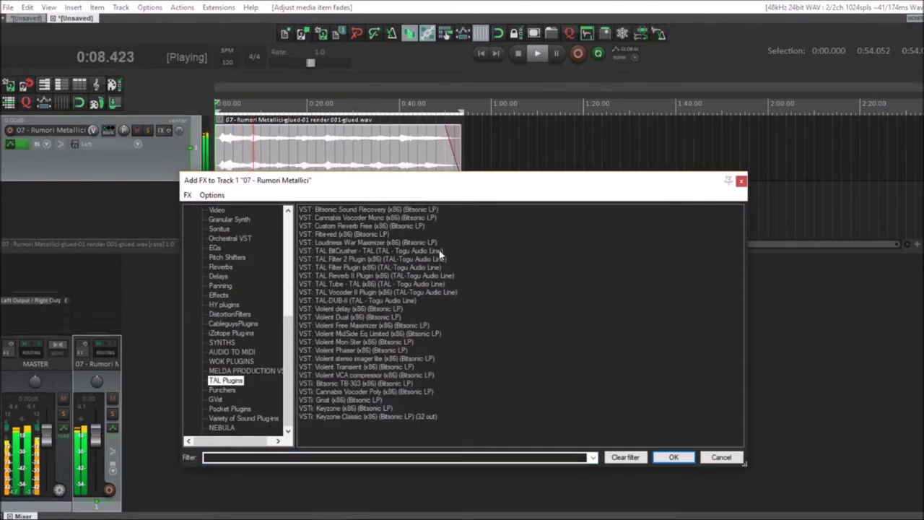
pyautogui.doubleClick(356, 260)
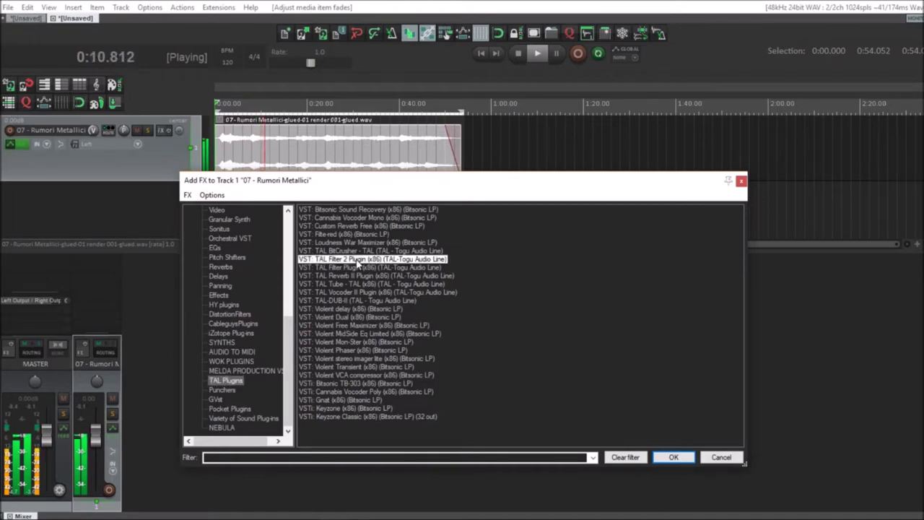
pyautogui.moveTo(242, 43); pyautogui.dragTo(545, 177)
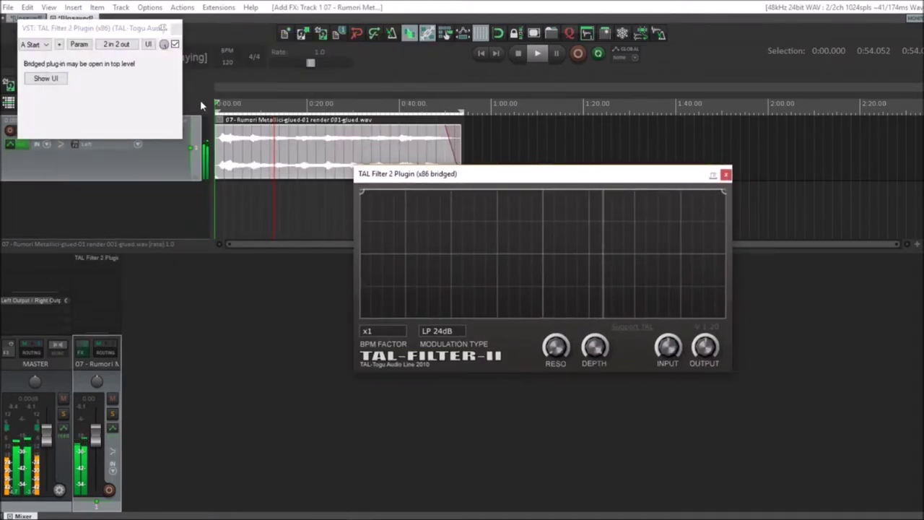
# Step: Load the LP 6dB Long Sweep preset in TAL Filter 2 and close the preset window
pyautogui.click(109, 68)
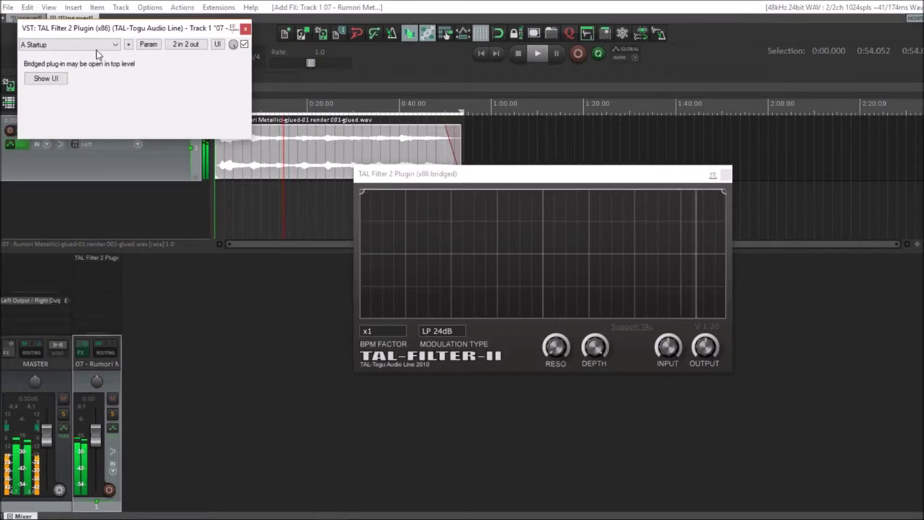
pyautogui.click(69, 44)
pyautogui.click(82, 92)
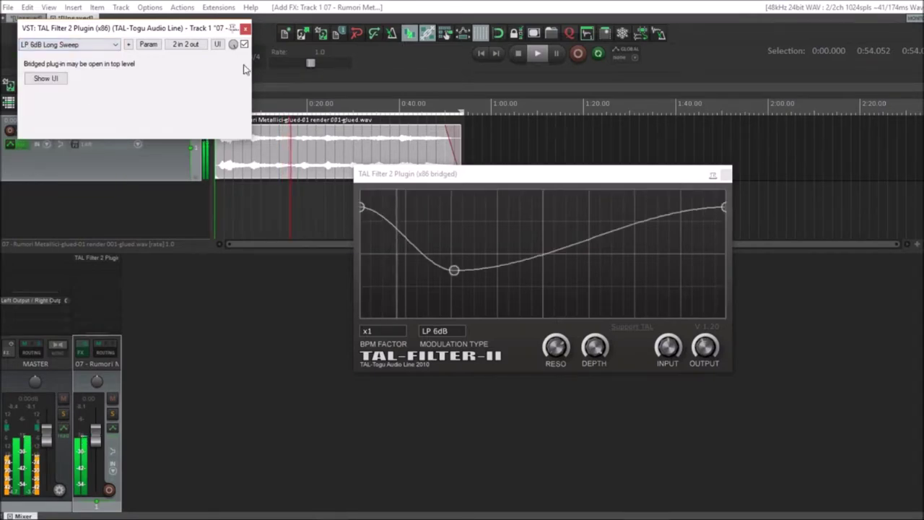
pyautogui.click(246, 28)
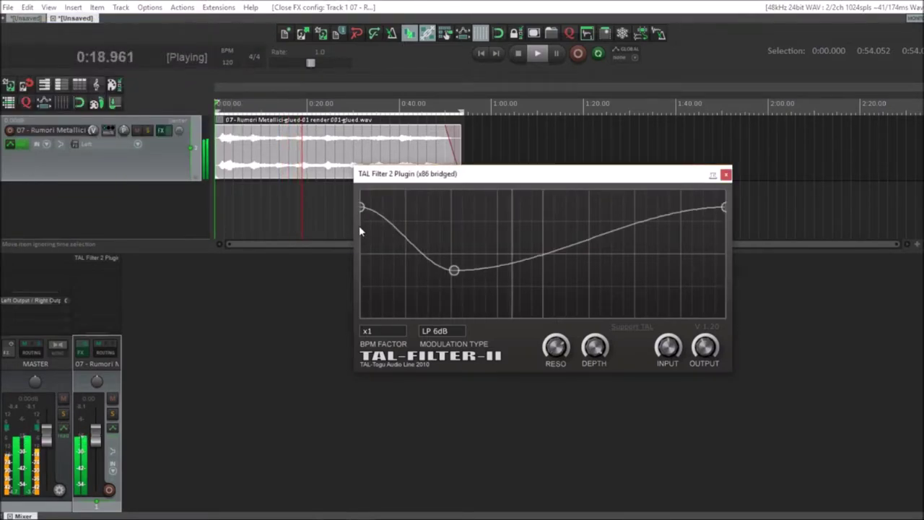
# Step: Flatten the TAL Filter 2 curve by lowering its end points and centring the middle point horizontally, and close the plugin
pyautogui.moveTo(362, 207); pyautogui.dragTo(358, 238)
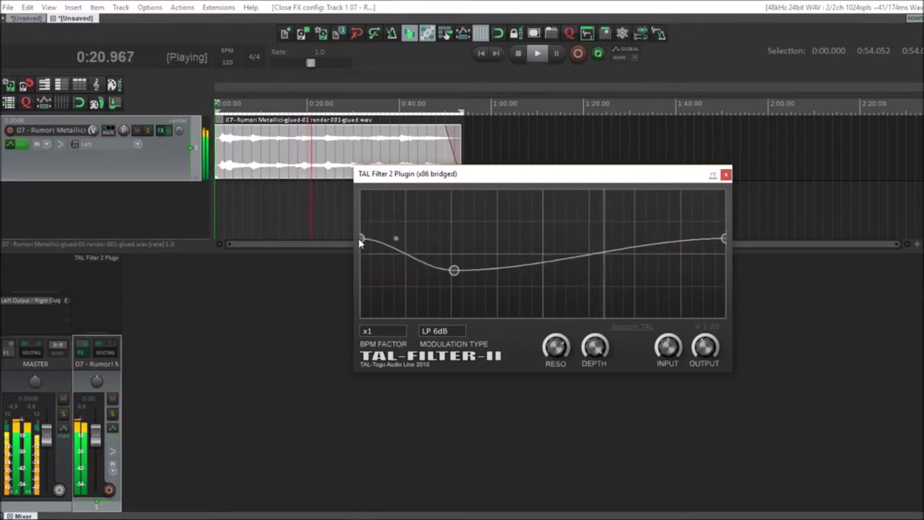
pyautogui.moveTo(453, 269); pyautogui.dragTo(538, 265)
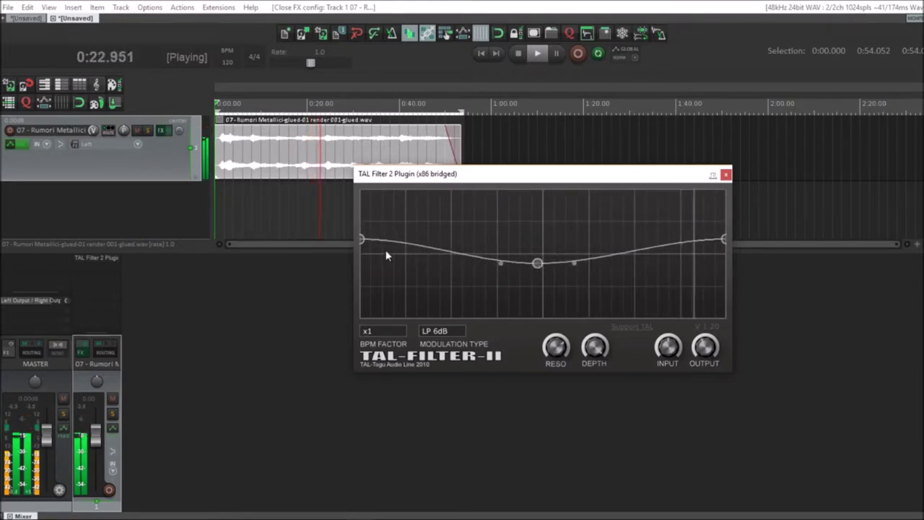
pyautogui.moveTo(358, 241); pyautogui.dragTo(361, 247)
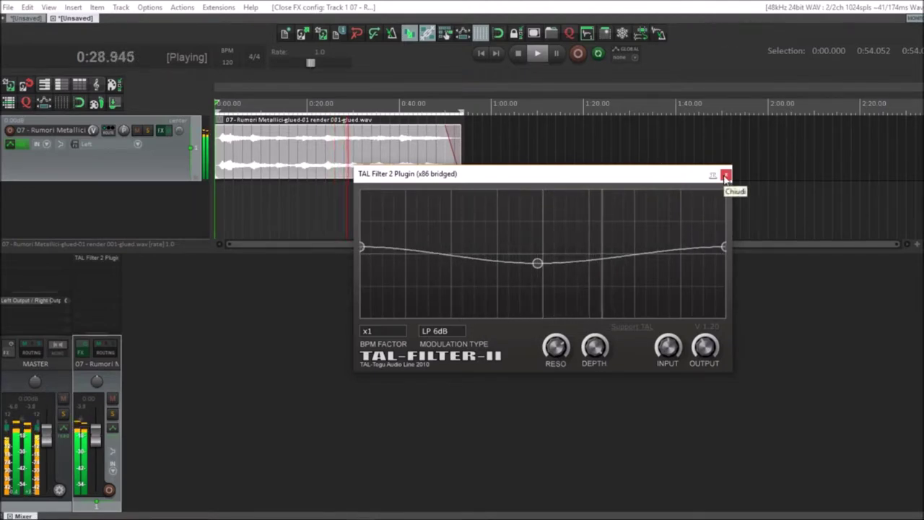
pyautogui.moveTo(537, 264); pyautogui.dragTo(542, 262)
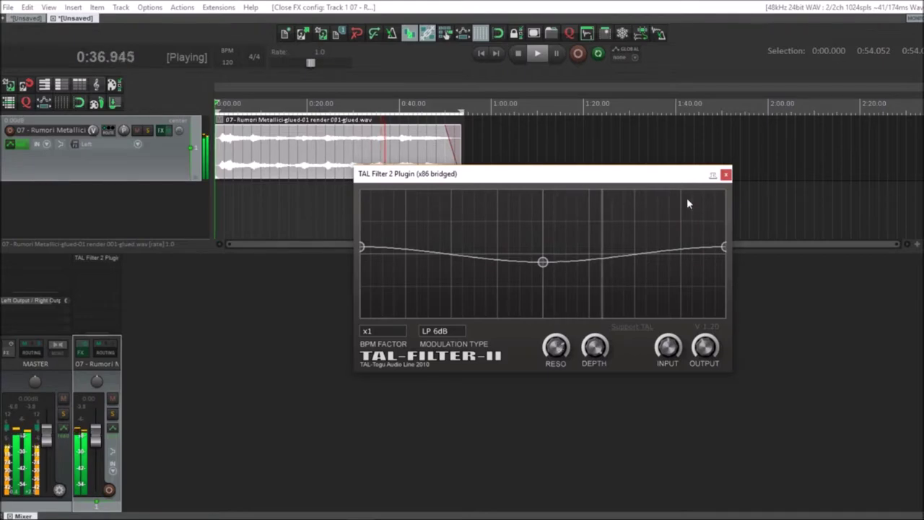
pyautogui.click(726, 174)
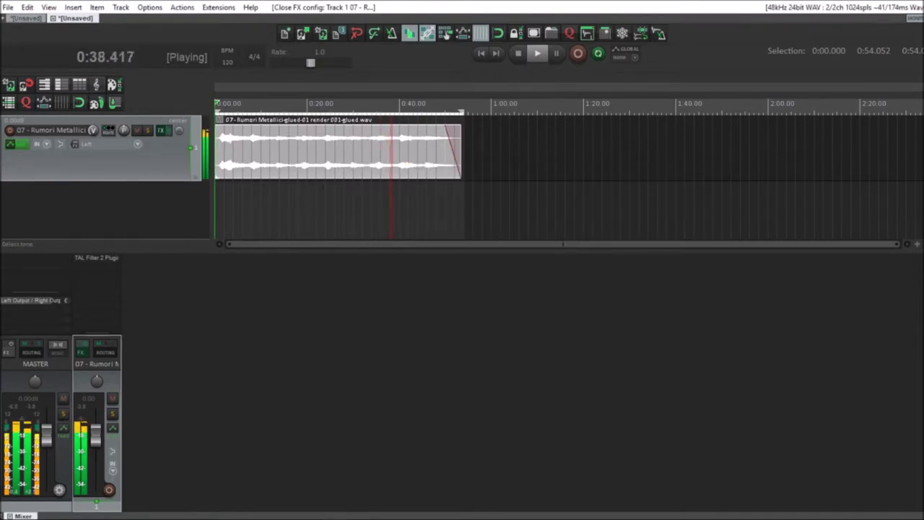
# Step: Add HY-Delay from the HY plugins folder after TAL Filter 2 and move its window below the clip
pyautogui.doubleClick(106, 269)
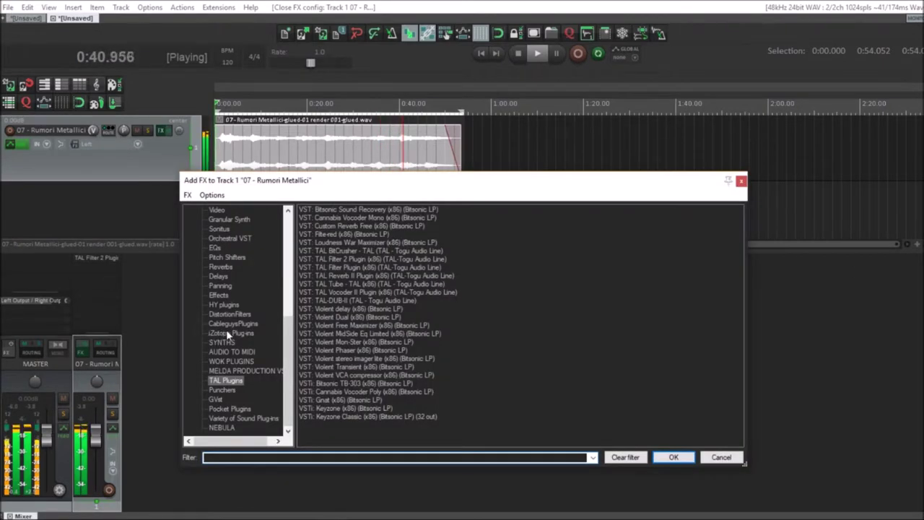
pyautogui.scroll(2, 226, 329)
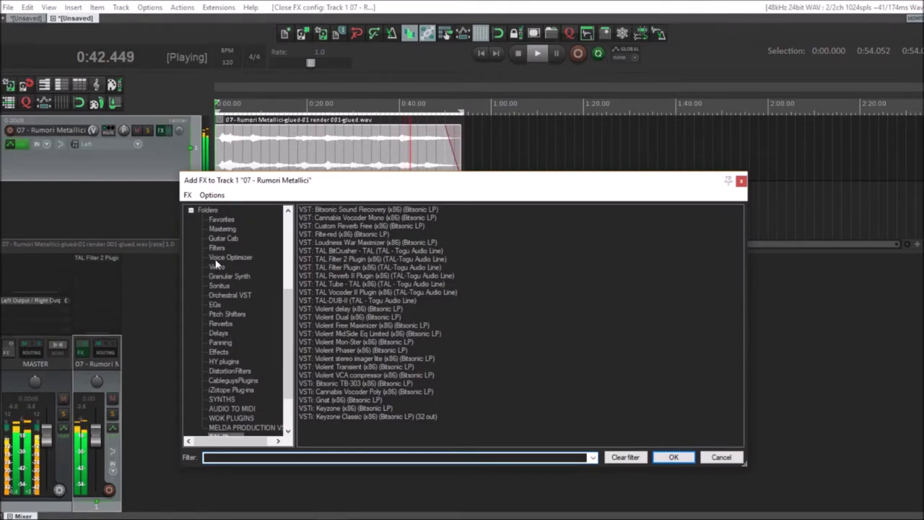
pyautogui.click(223, 361)
pyautogui.click(329, 218)
pyautogui.doubleClick(328, 218)
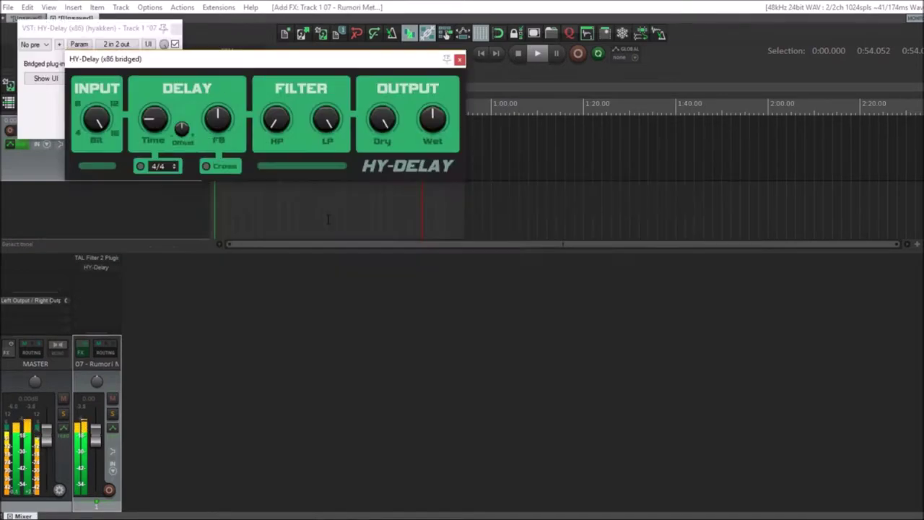
pyautogui.moveTo(249, 67); pyautogui.dragTo(409, 239)
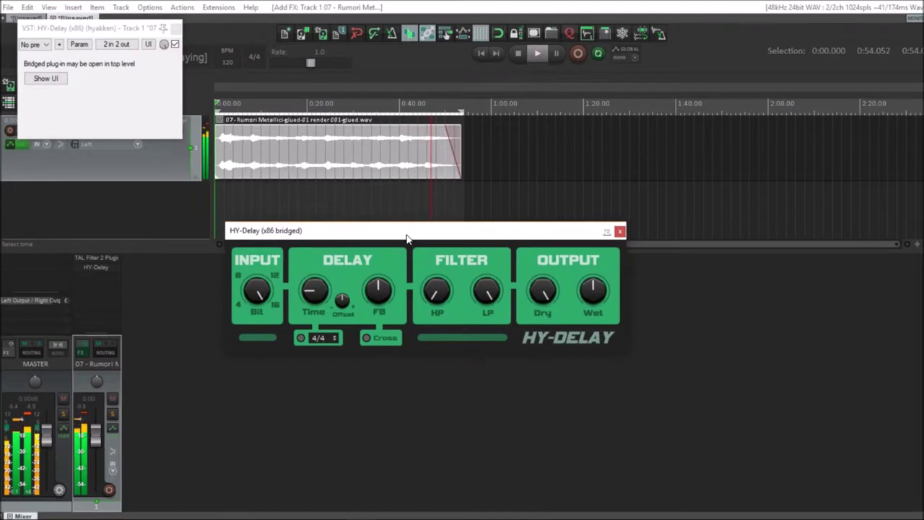
# Step: Sync HY-Delay at 1/8, reduce its feedback and slightly reduce its time, and close the plugin windows
pyautogui.click(312, 339)
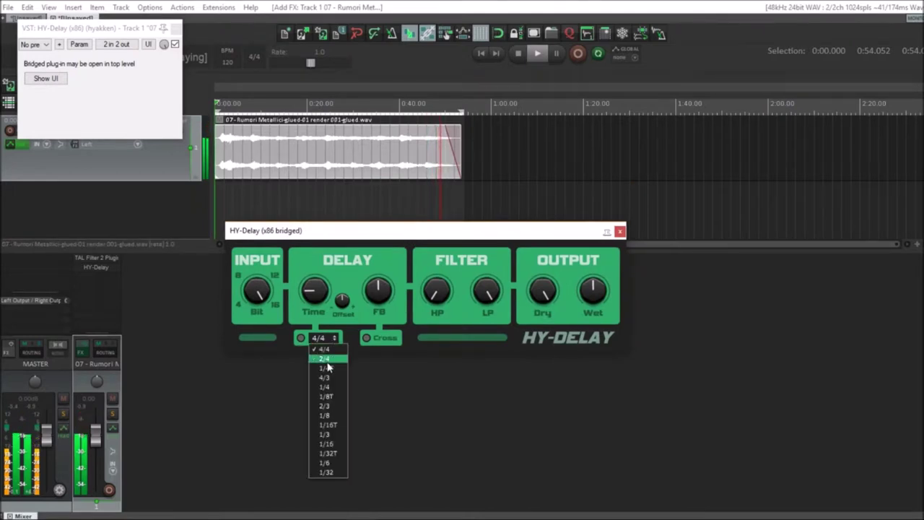
pyautogui.click(336, 416)
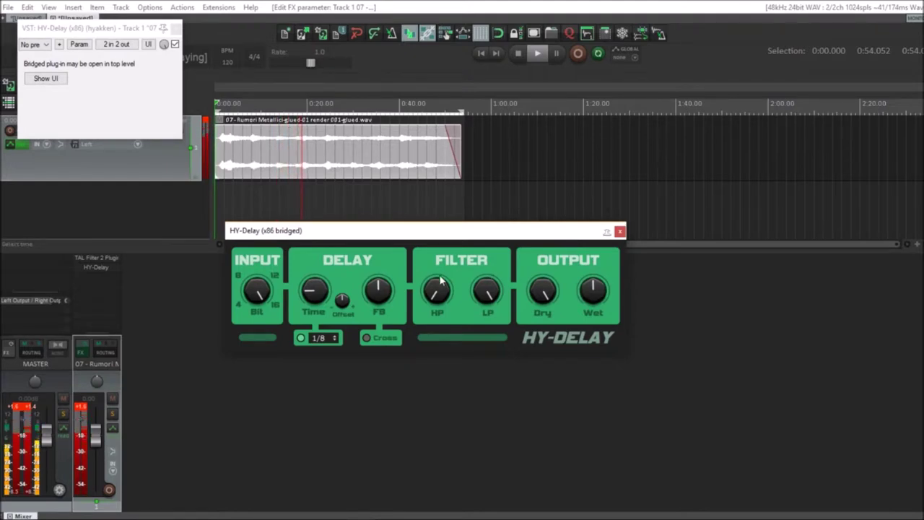
pyautogui.moveTo(375, 292); pyautogui.dragTo(371, 330)
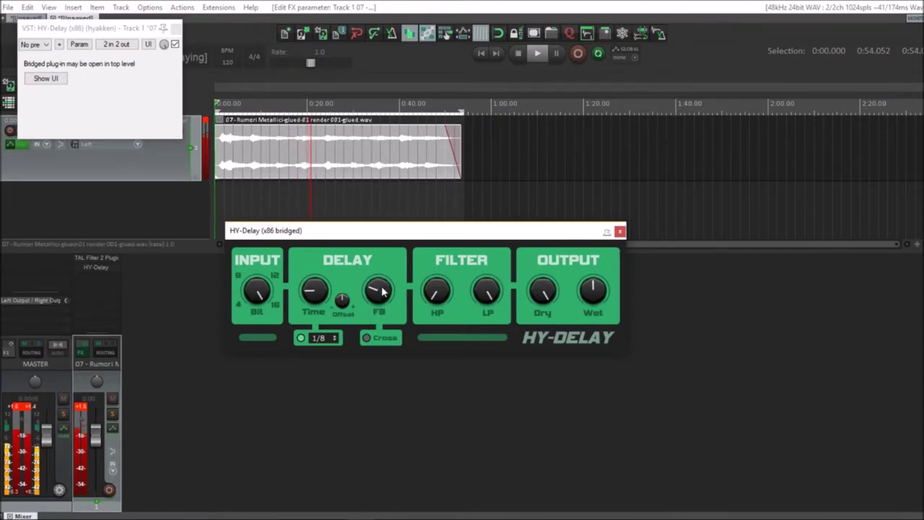
pyautogui.moveTo(312, 293); pyautogui.dragTo(312, 302)
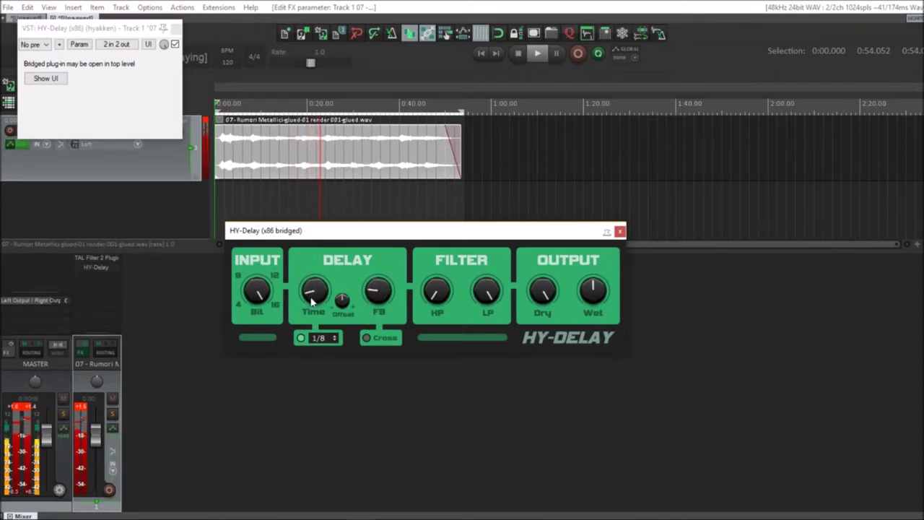
pyautogui.click(621, 231)
pyautogui.click(177, 29)
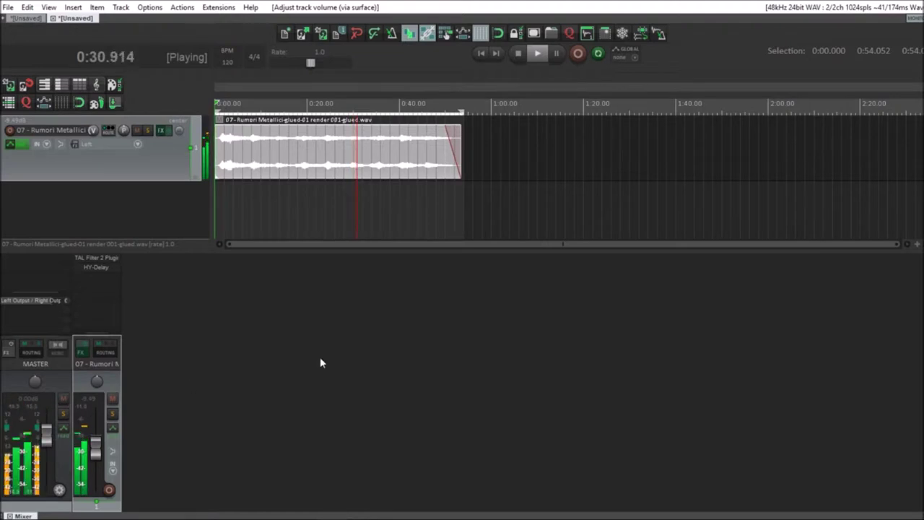
# Step: Add HY-MBMFX2_free from the HY plugins folder after HY-Delay and move its window below the clip
pyautogui.click(109, 289)
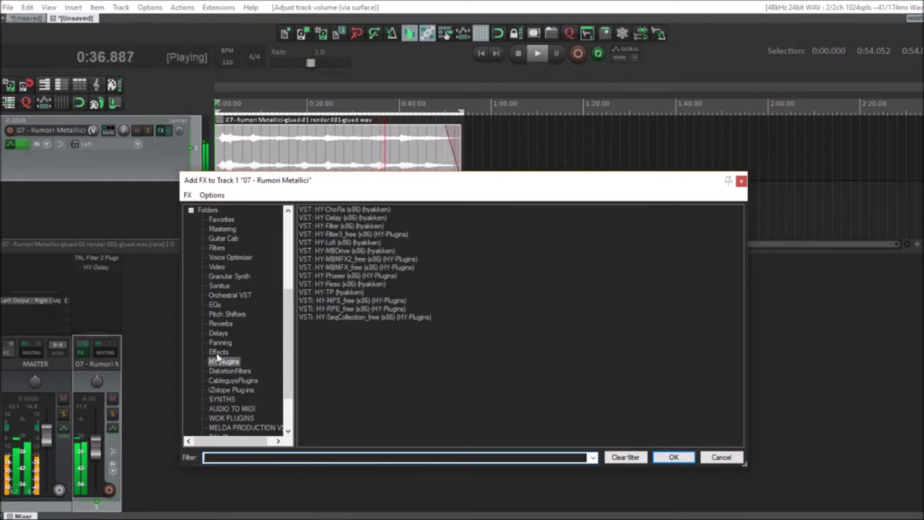
pyautogui.click(217, 248)
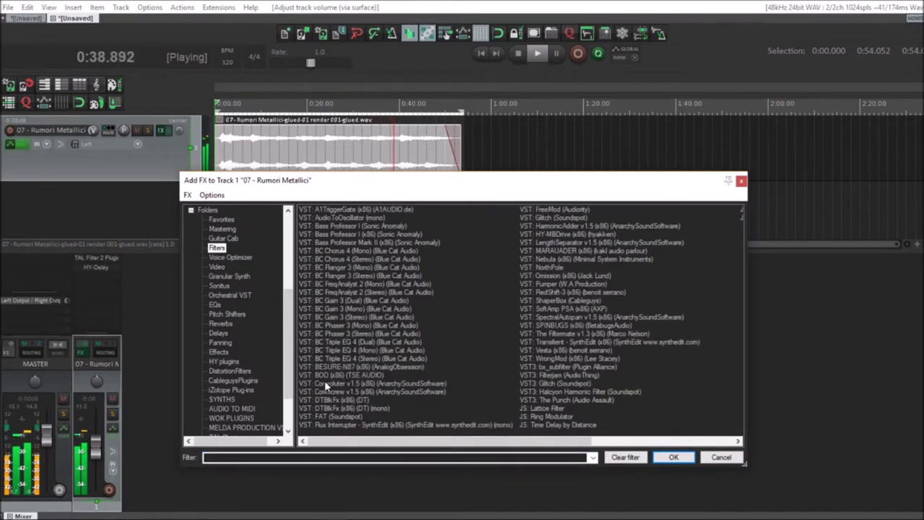
pyautogui.click(224, 361)
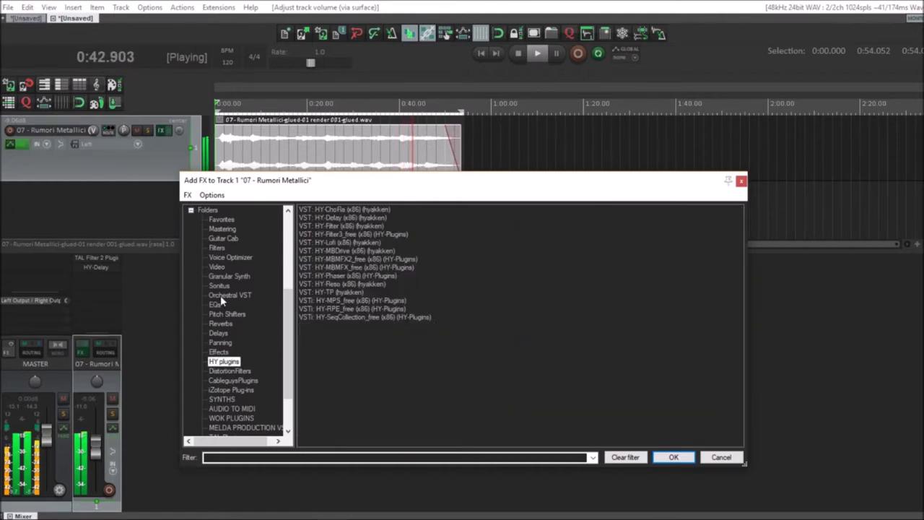
pyautogui.doubleClick(369, 260)
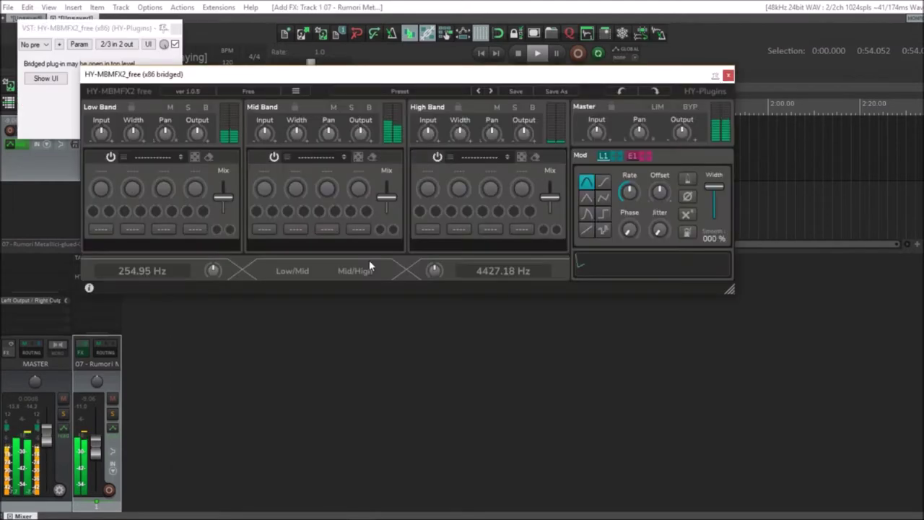
pyautogui.moveTo(329, 88); pyautogui.dragTo(450, 208)
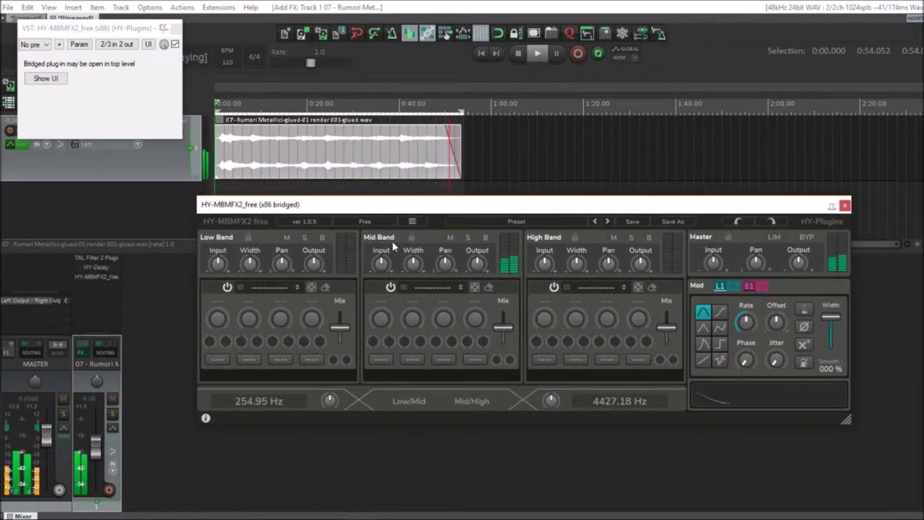
# Step: Assign the Reverb effect to the Mid Band of HY-MBMFX2
pyautogui.click(432, 287)
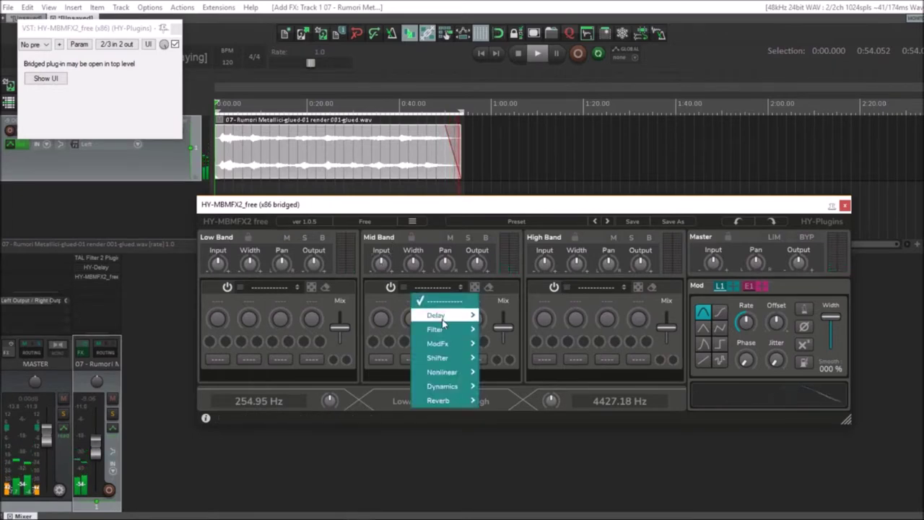
pyautogui.moveTo(443, 323)
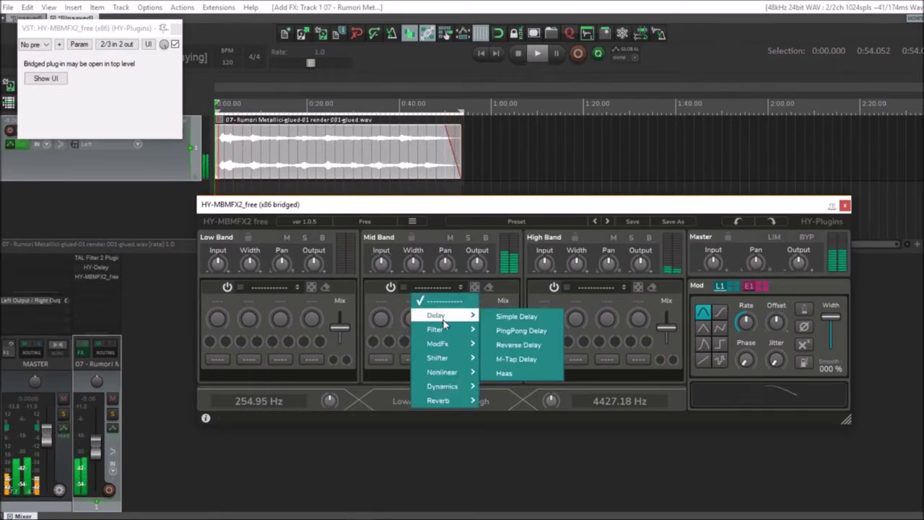
pyautogui.moveTo(446, 344)
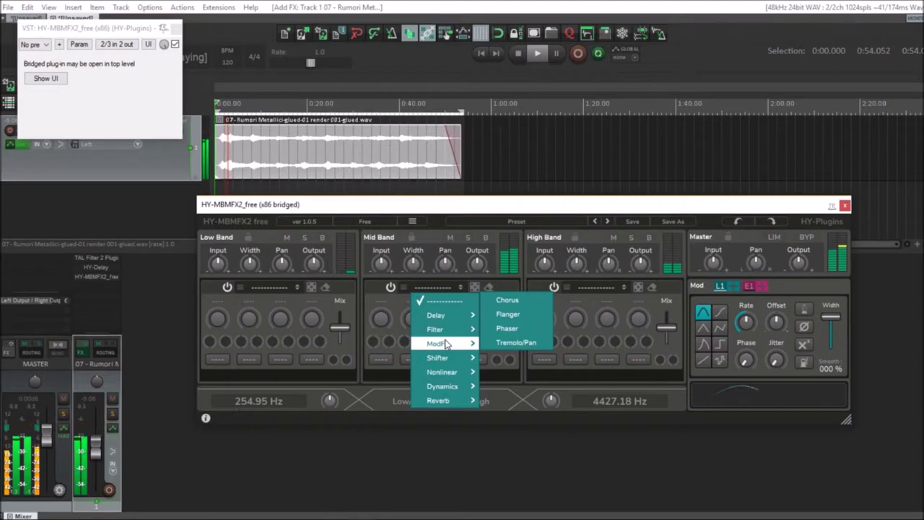
pyautogui.moveTo(468, 357)
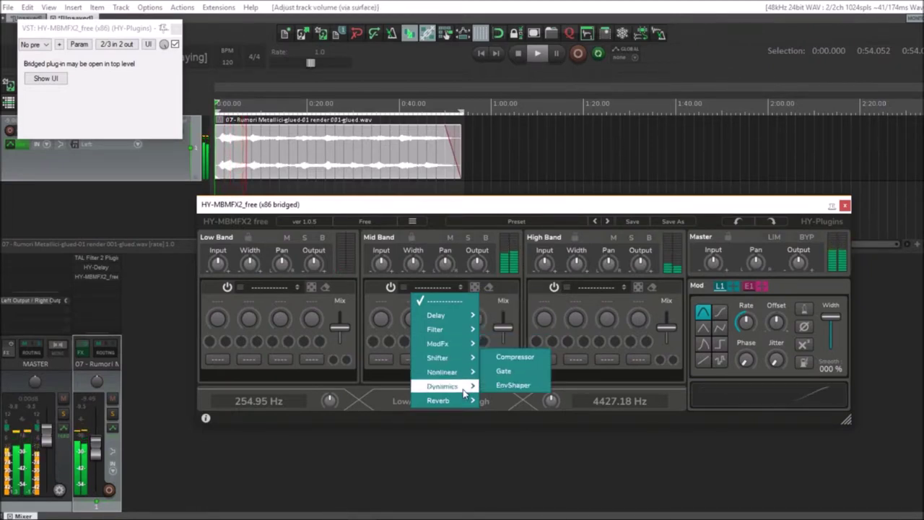
pyautogui.moveTo(465, 402)
pyautogui.click(504, 399)
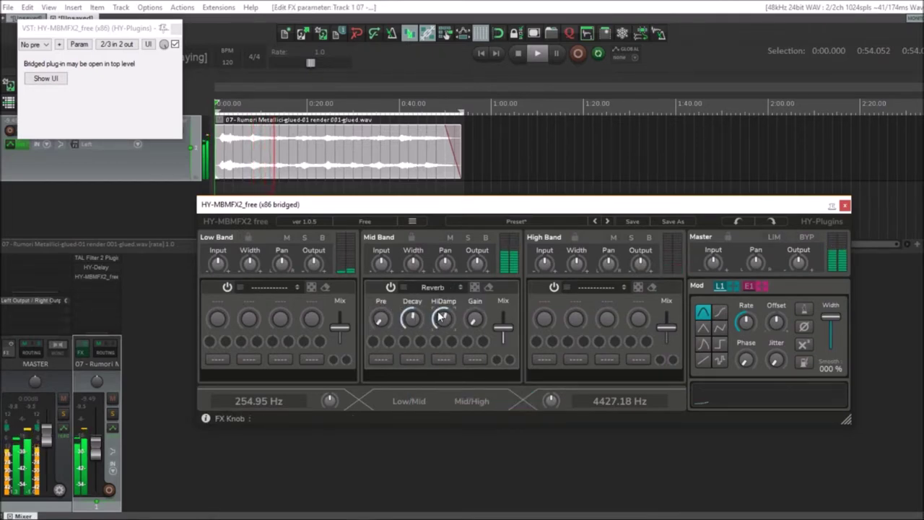
# Step: Set the Low/Mid crossover to 199.03 Hz and the Mid/High crossover to 7147.07 Hz, and close the HY-MBMFX2 windows
pyautogui.moveTo(331, 402); pyautogui.dragTo(330, 403)
pyautogui.moveTo(552, 401); pyautogui.dragTo(563, 384)
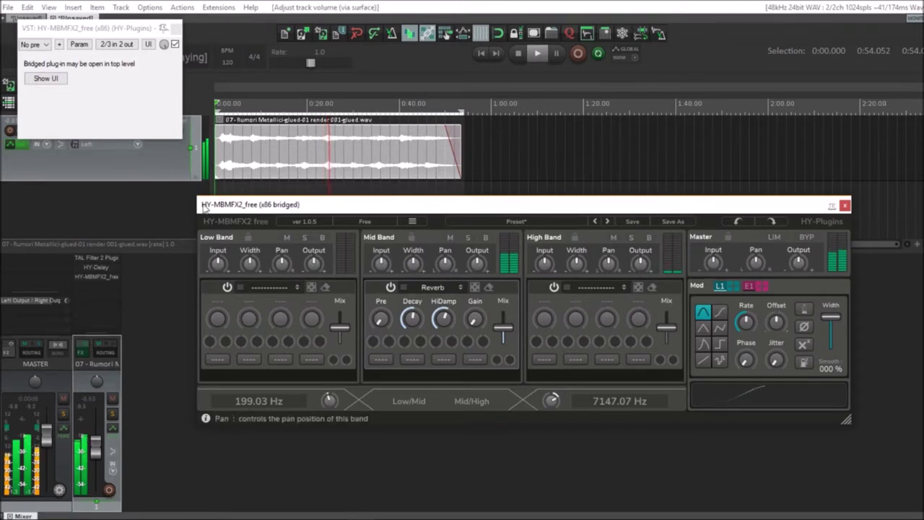
pyautogui.click(176, 27)
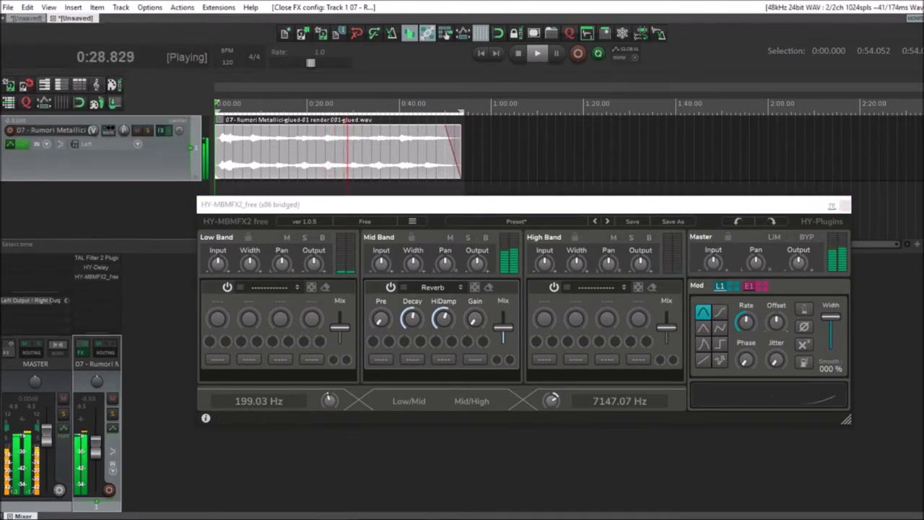
pyautogui.click(845, 208)
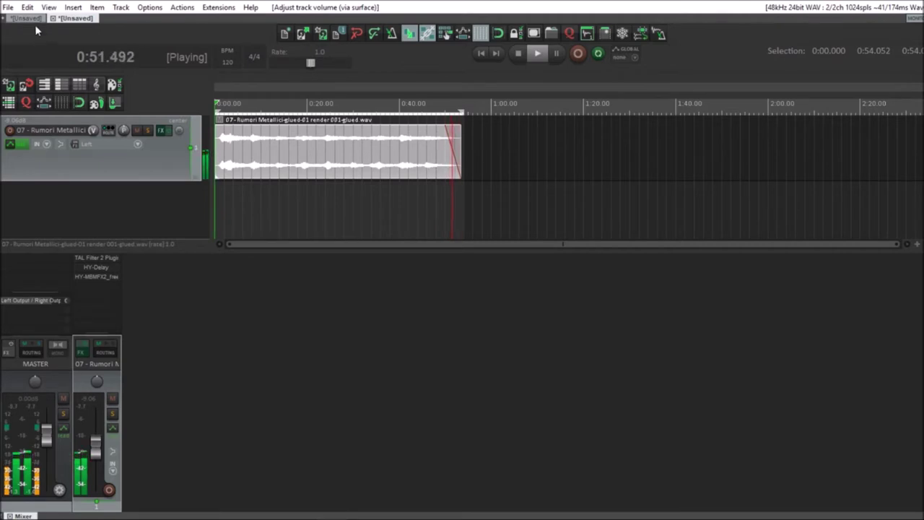
# Step: Add ReEQ from the EQs folder after HY-MBMFX2_free and move its window below the timeline ruler
pyautogui.doubleClick(95, 285)
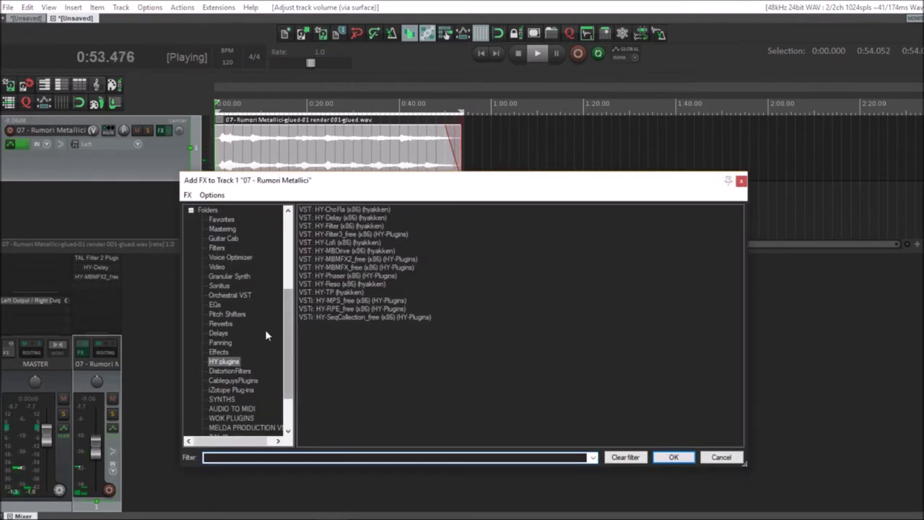
pyautogui.click(216, 305)
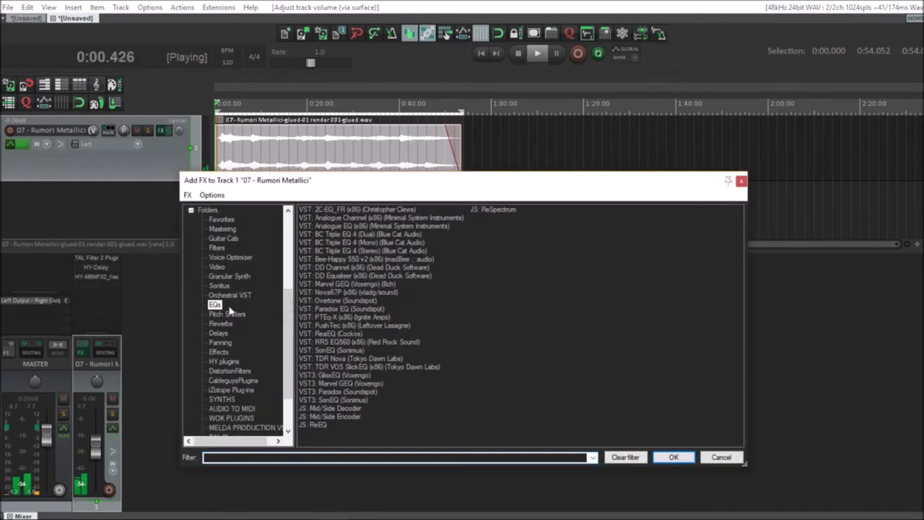
pyautogui.click(317, 425)
pyautogui.doubleClick(319, 425)
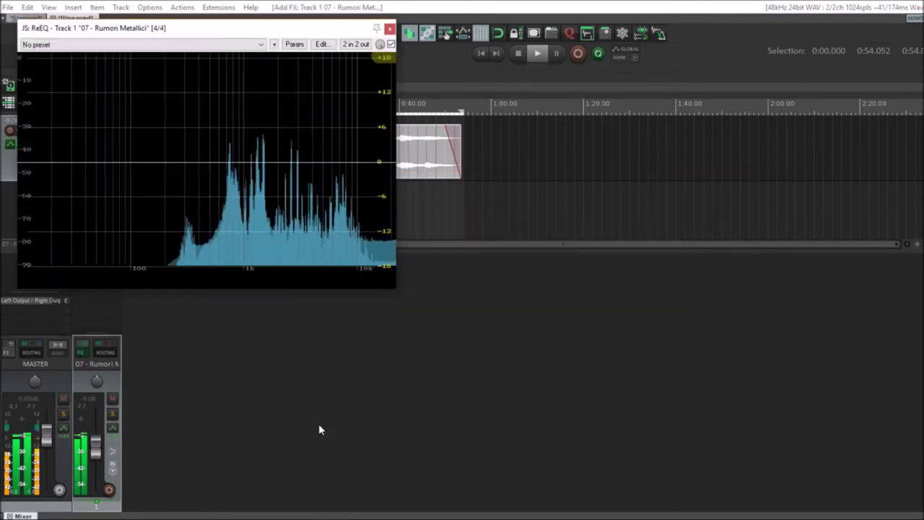
pyautogui.moveTo(173, 28); pyautogui.dragTo(399, 147)
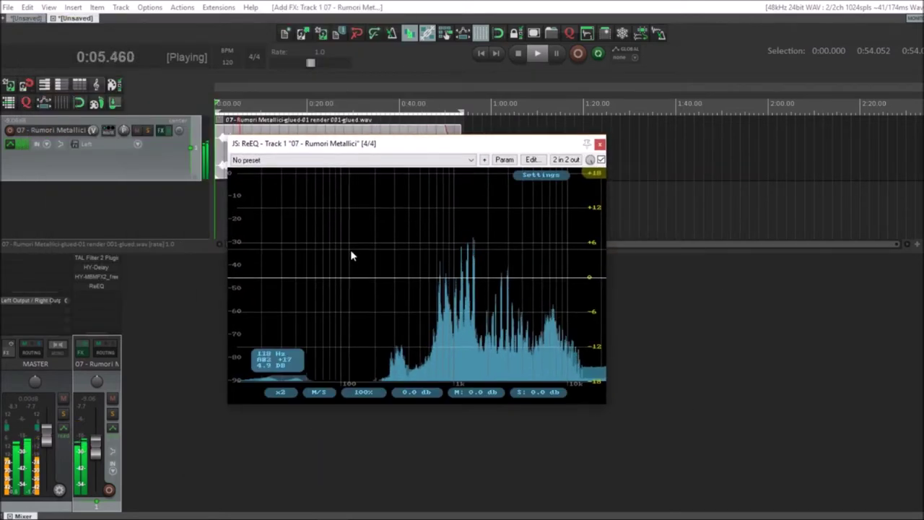
# Step: Add an EQ band at about 205 Hz and change its shape to Low Cut (Butterworth)
pyautogui.click(376, 279)
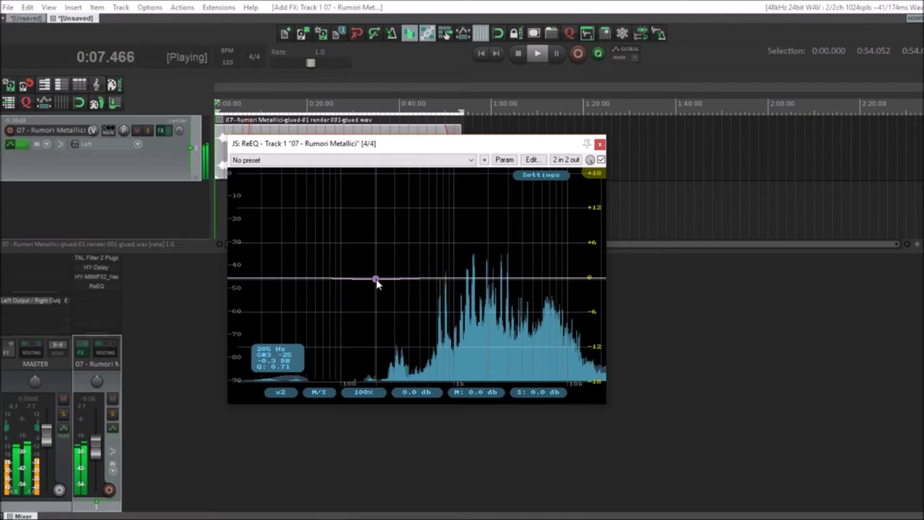
pyautogui.rightClick(376, 278)
pyautogui.moveTo(434, 300)
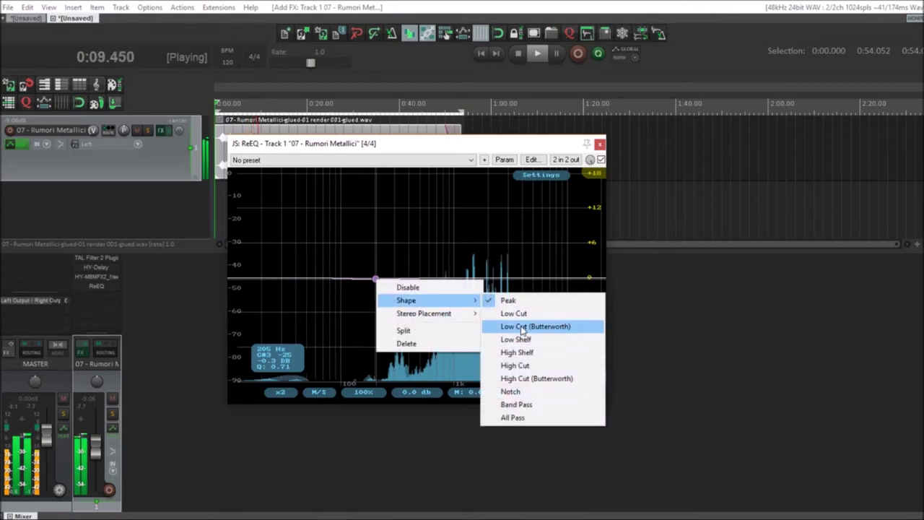
pyautogui.click(522, 330)
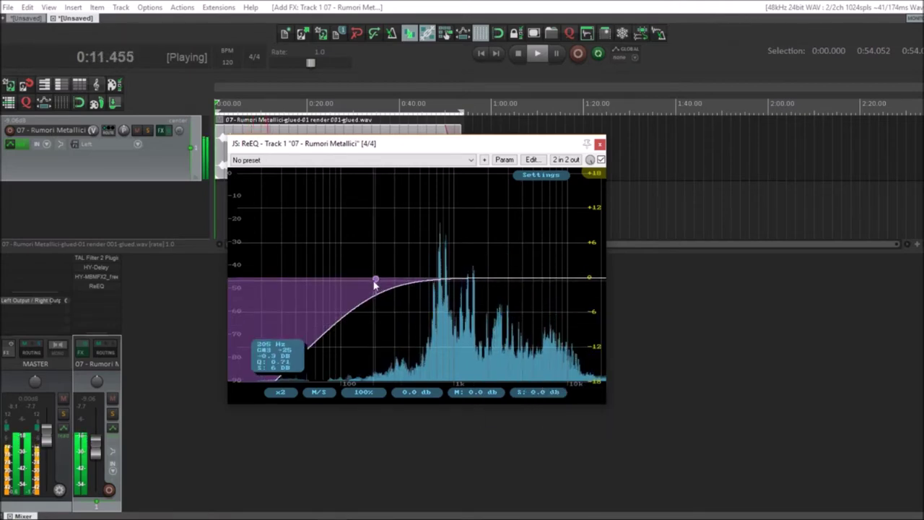
# Step: Set the low cut's slope to 60 dB and raise its cutoff frequency slightly
pyautogui.rightClick(374, 279)
pyautogui.moveTo(402, 314)
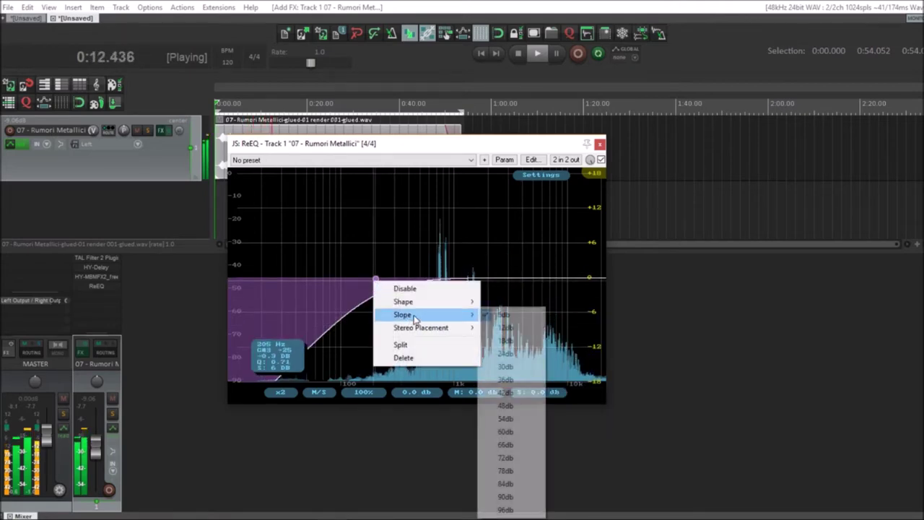
pyautogui.click(512, 432)
pyautogui.moveTo(377, 279); pyautogui.dragTo(433, 288)
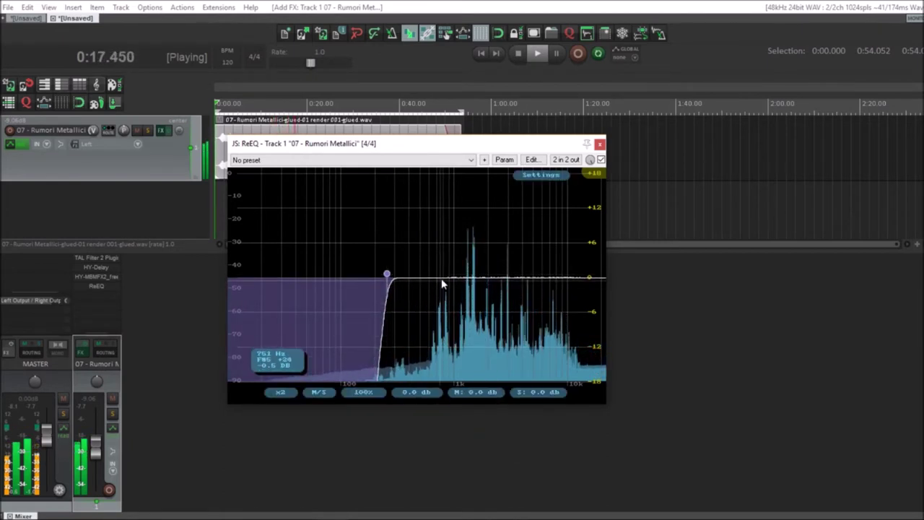
# Step: Add gentle EQ dips just below 1 kHz and at about 2.95 kHz, -1.7 dB, and close the ReEQ and Add FX windows
pyautogui.moveTo(450, 274); pyautogui.dragTo(448, 299)
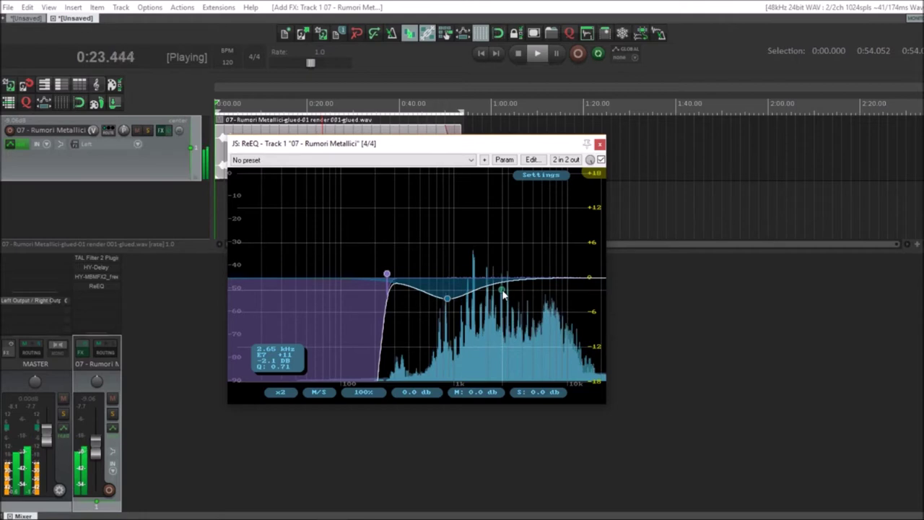
pyautogui.moveTo(504, 293); pyautogui.dragTo(507, 298)
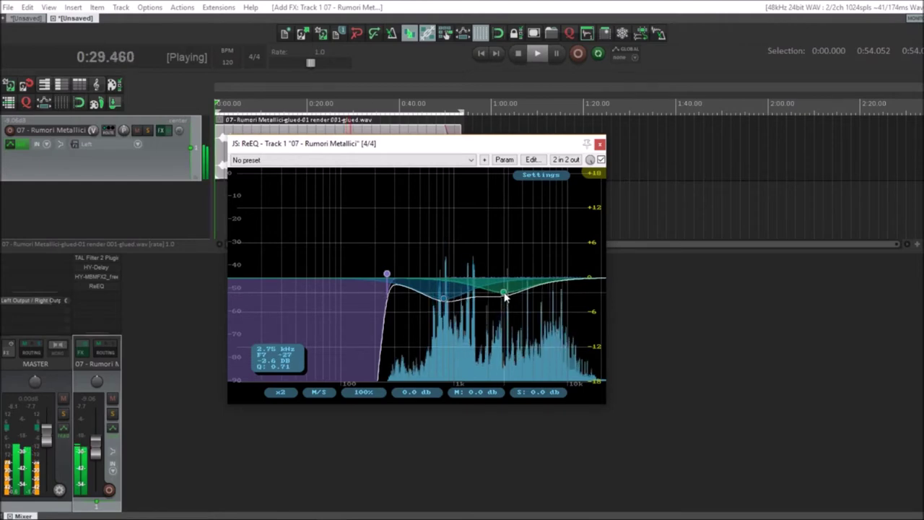
pyautogui.moveTo(505, 296); pyautogui.dragTo(505, 291)
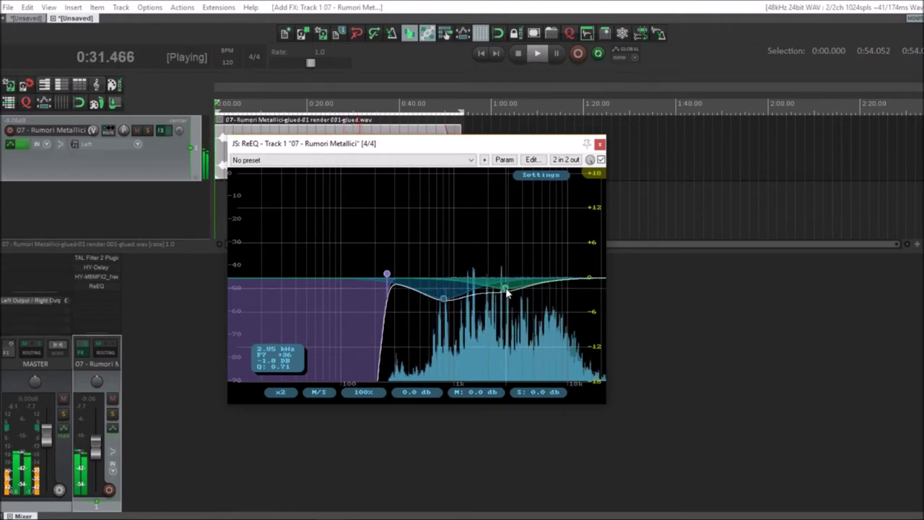
pyautogui.moveTo(450, 303); pyautogui.dragTo(447, 294)
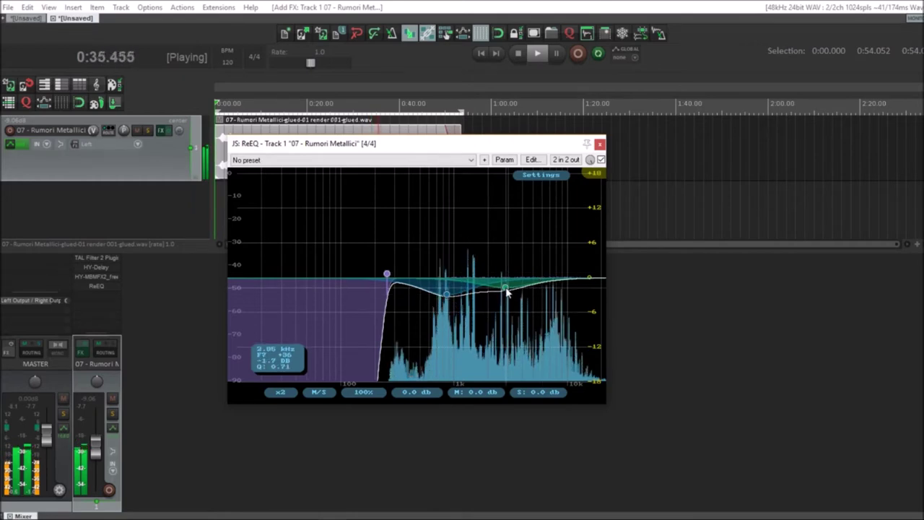
pyautogui.click(600, 144)
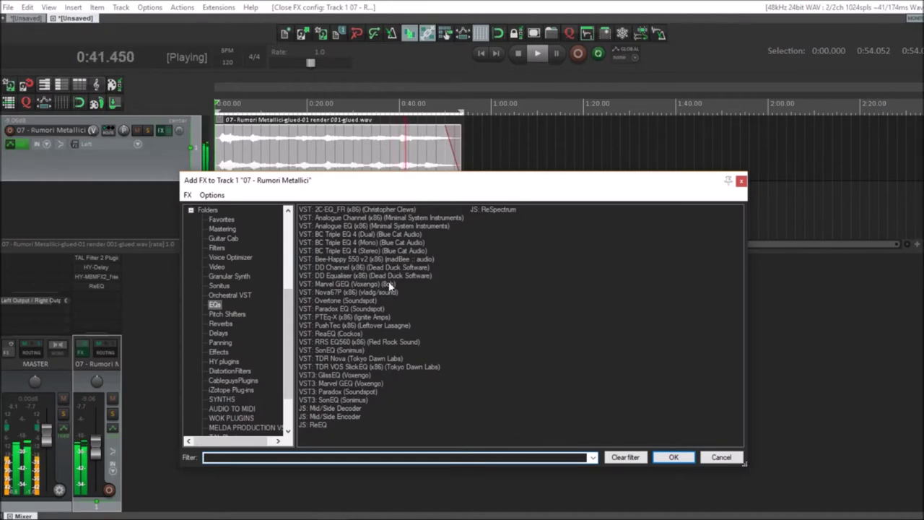
pyautogui.click(740, 181)
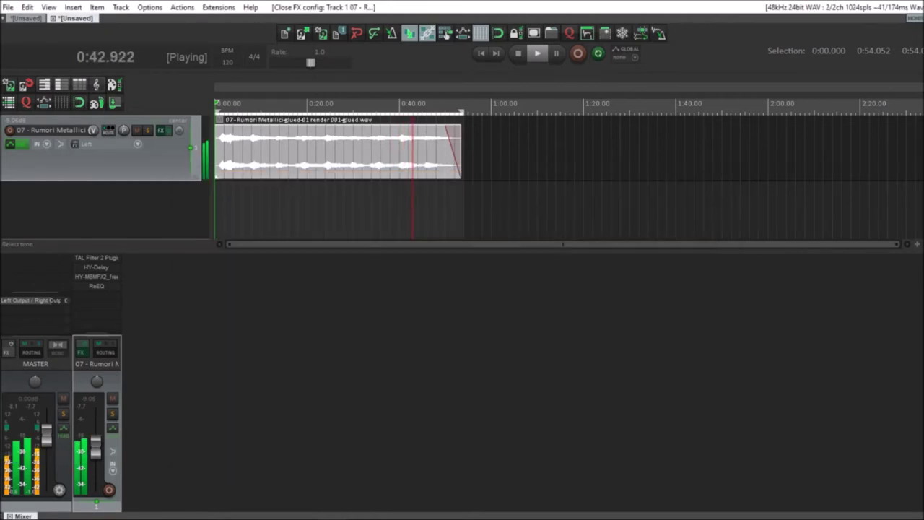
# Step: Reopen HY-MBMFX2 and assign the HP/LP filter to its High Band
pyautogui.click(94, 258)
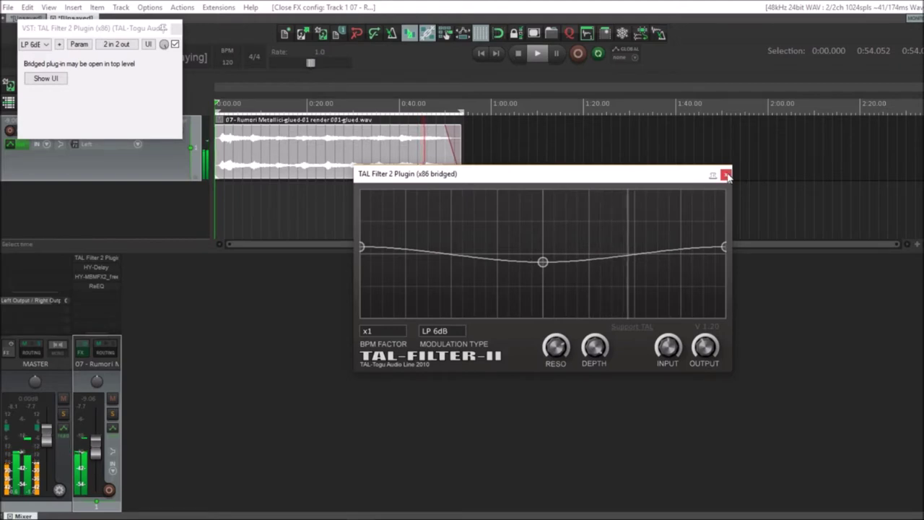
pyautogui.click(96, 257)
pyautogui.click(103, 278)
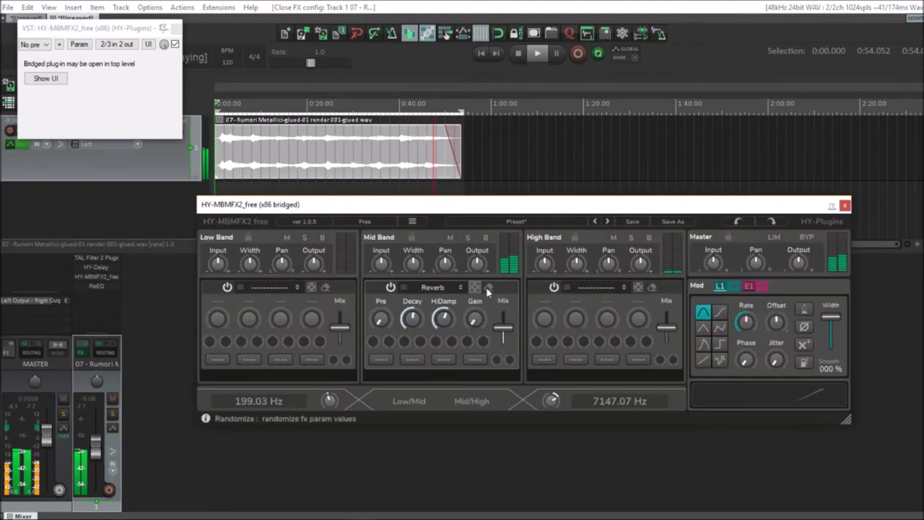
pyautogui.click(603, 288)
pyautogui.moveTo(606, 328)
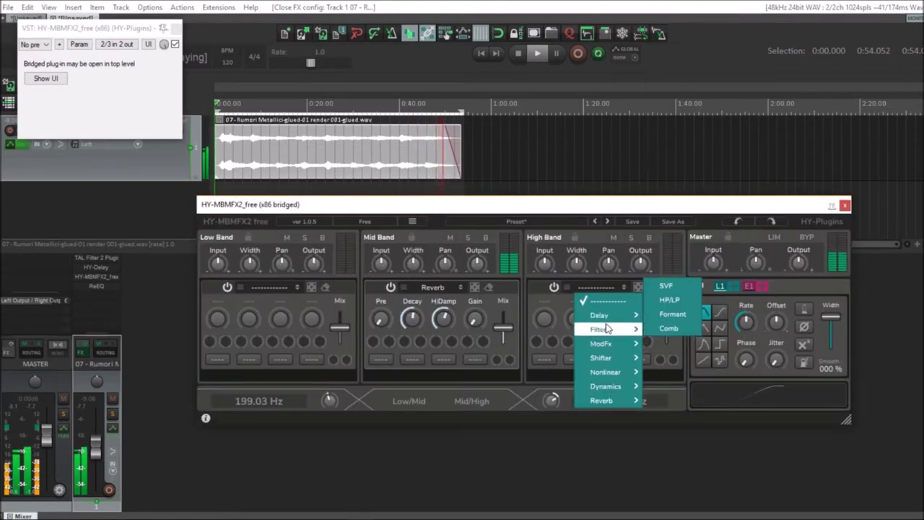
pyautogui.click(670, 299)
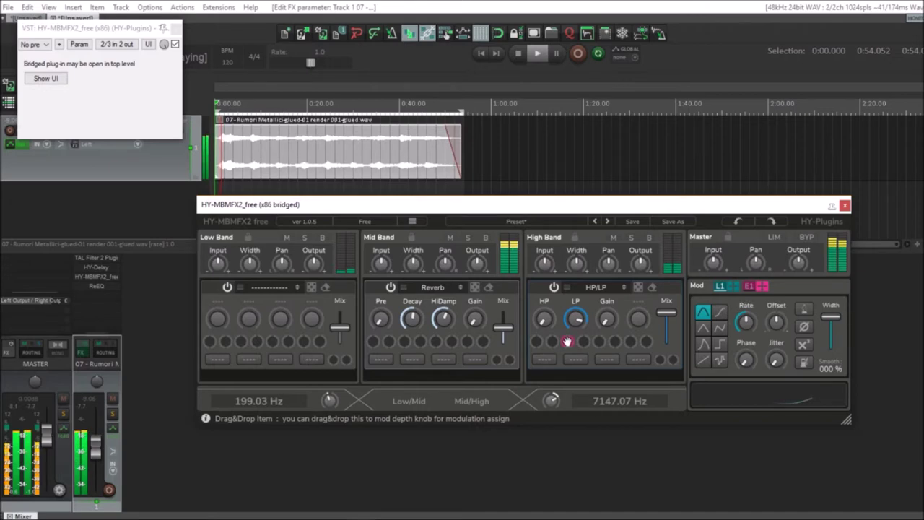
# Step: Modulate the High Band filter's LP knob with both E1 and L1, and raise the filter's gain slightly
pyautogui.moveTo(567, 340); pyautogui.dragTo(563, 355)
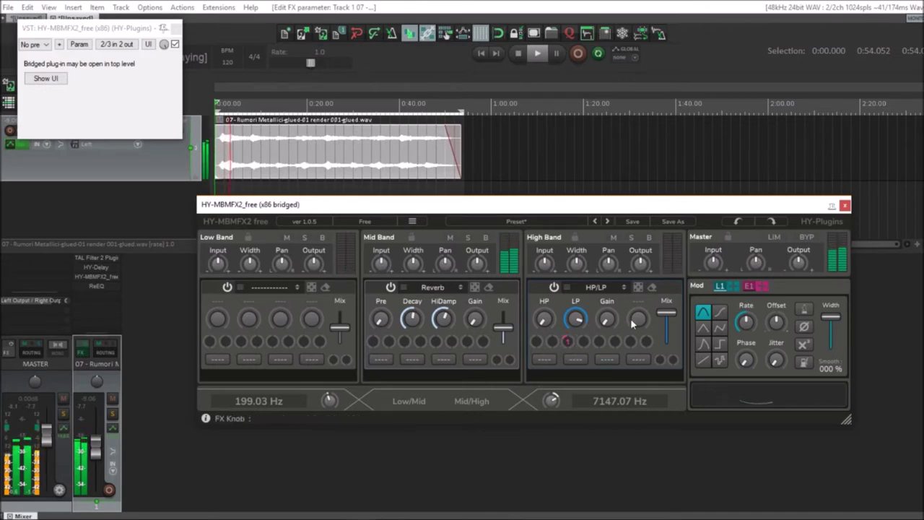
pyautogui.moveTo(590, 343); pyautogui.dragTo(584, 340)
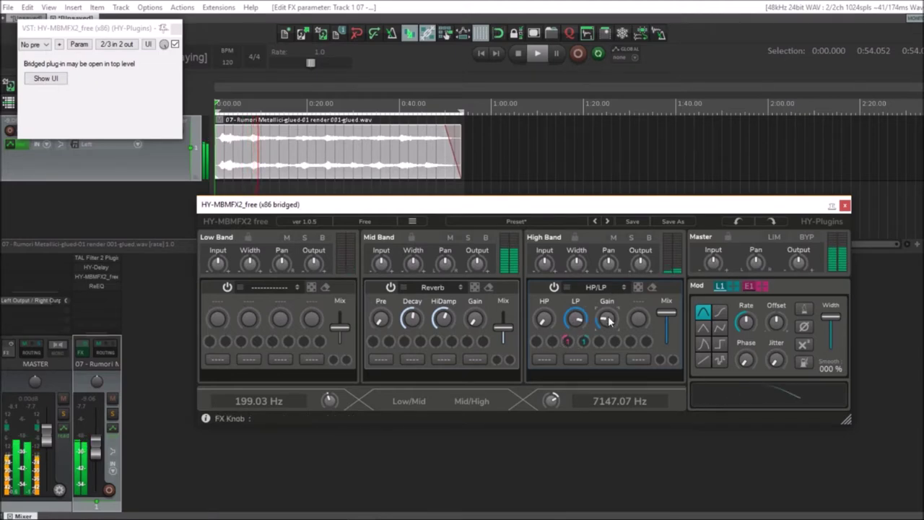
# Step: Turn on saturation for LFO L1, switch it to the rising ramp waveform and set its Smooth to 100 %
pyautogui.click(803, 362)
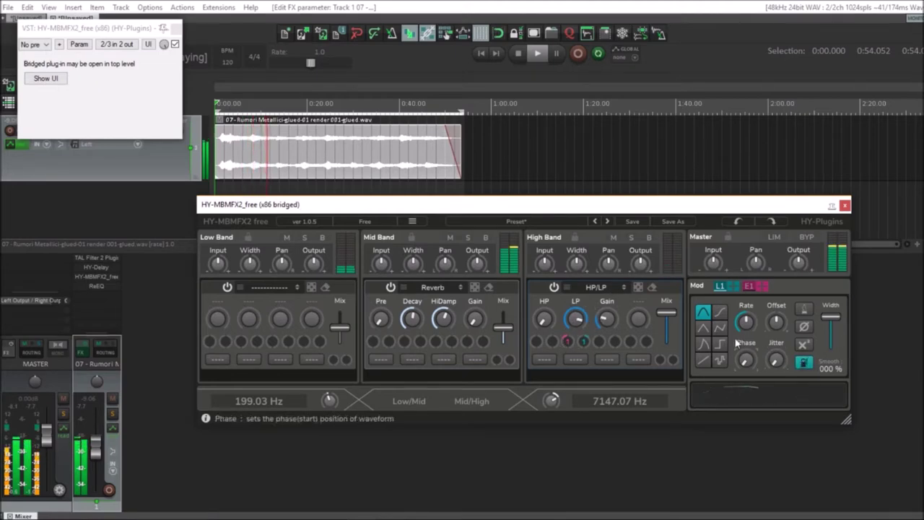
pyautogui.click(707, 363)
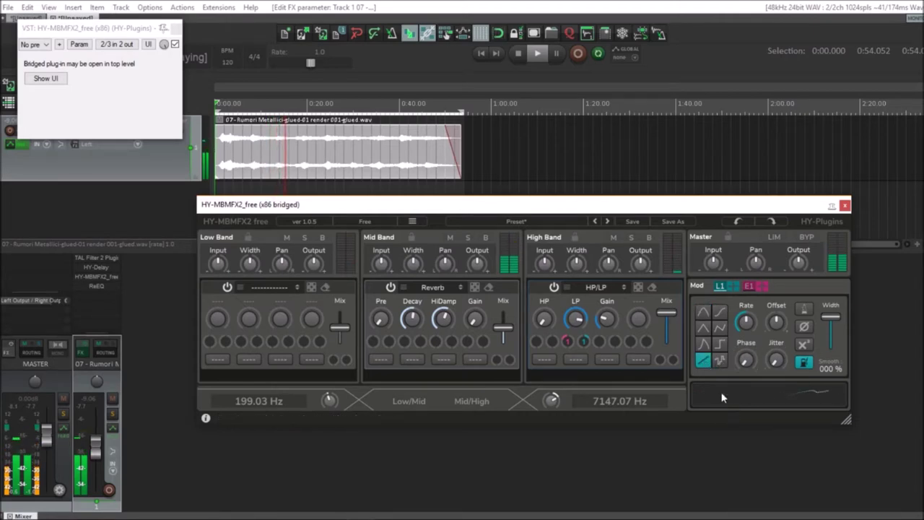
pyautogui.moveTo(831, 368); pyautogui.dragTo(832, 318)
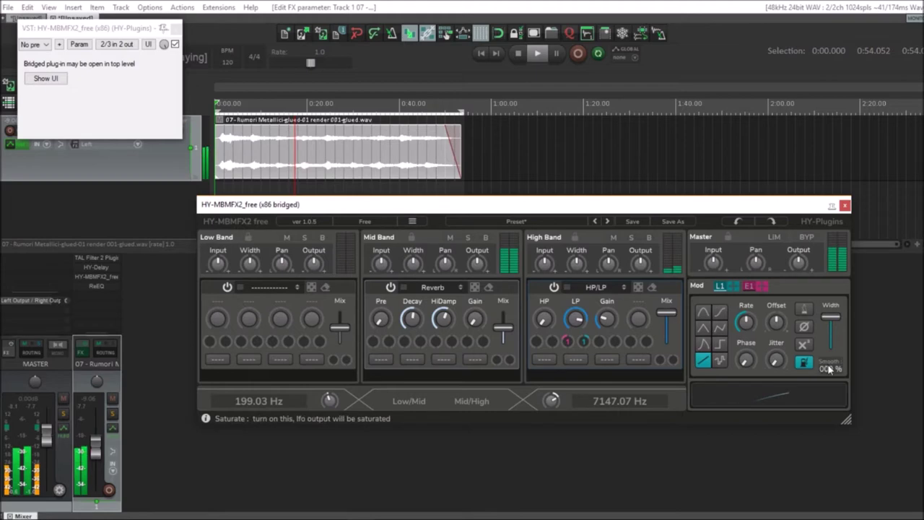
pyautogui.scroll(1, 830, 365)
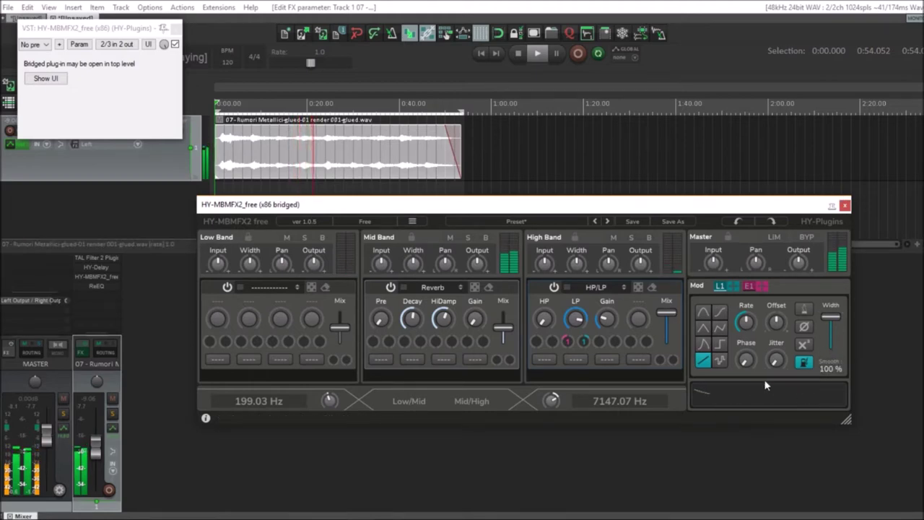
# Step: Raise the delay and gain of envelope follower E1, and return to the L1 settings
pyautogui.click(751, 286)
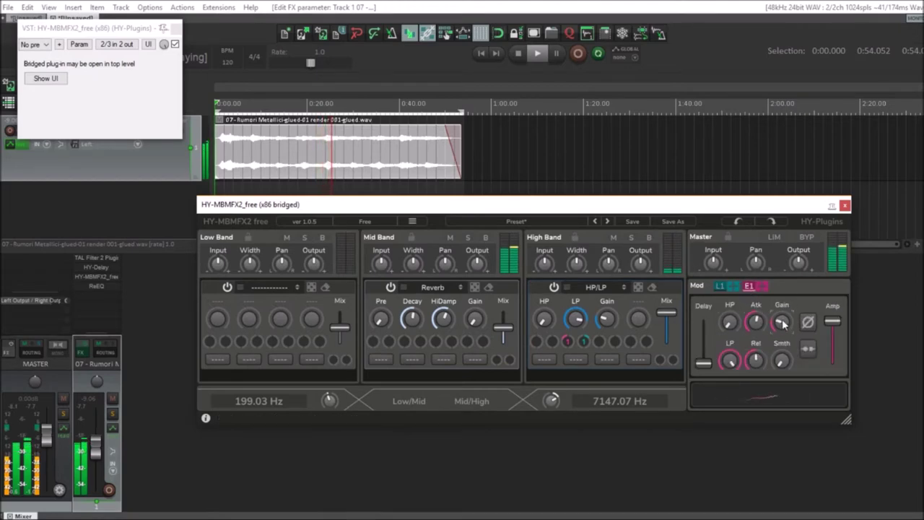
pyautogui.moveTo(704, 362); pyautogui.dragTo(710, 348)
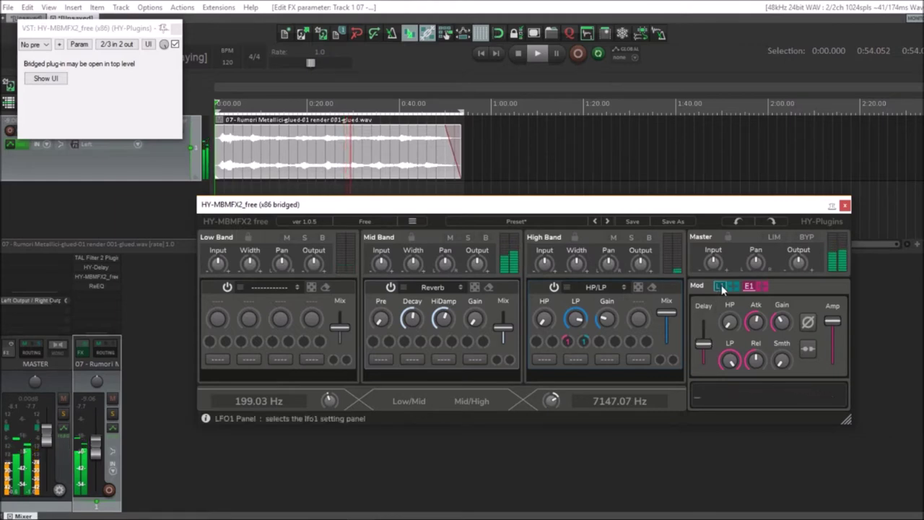
pyautogui.click(721, 286)
# Step: Assign the Tremolo/Pan effect to the Low Band
pyautogui.click(262, 288)
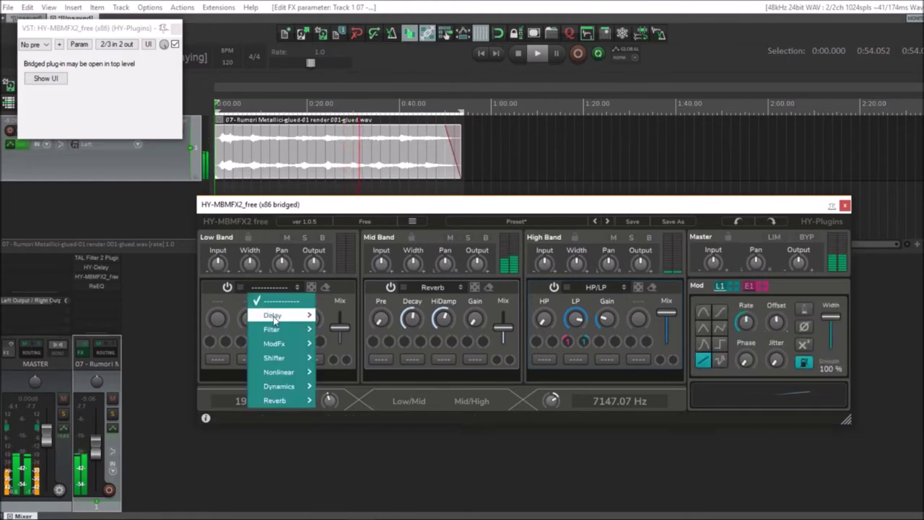
pyautogui.moveTo(293, 334)
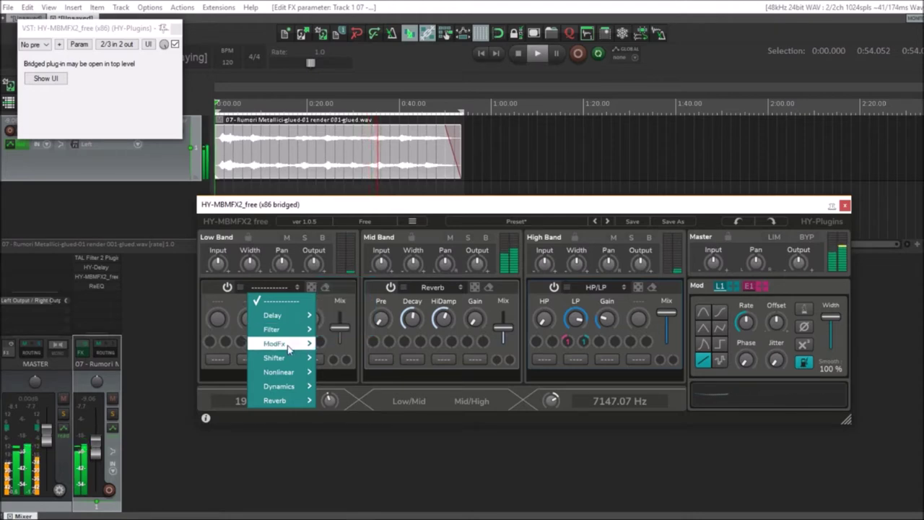
pyautogui.click(350, 343)
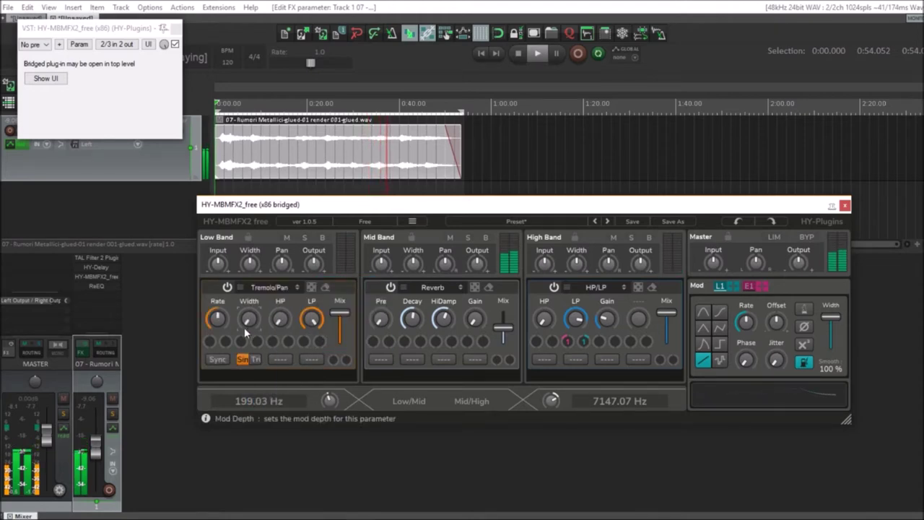
# Step: Sync the Low Band's Tremolo/Pan, lower its rate and LP, raise its width and HP, and close the plugin interface
pyautogui.moveTo(225, 346); pyautogui.dragTo(225, 380)
pyautogui.click(218, 359)
pyautogui.moveTo(229, 317)
pyautogui.moveTo(230, 318); pyautogui.dragTo(233, 309)
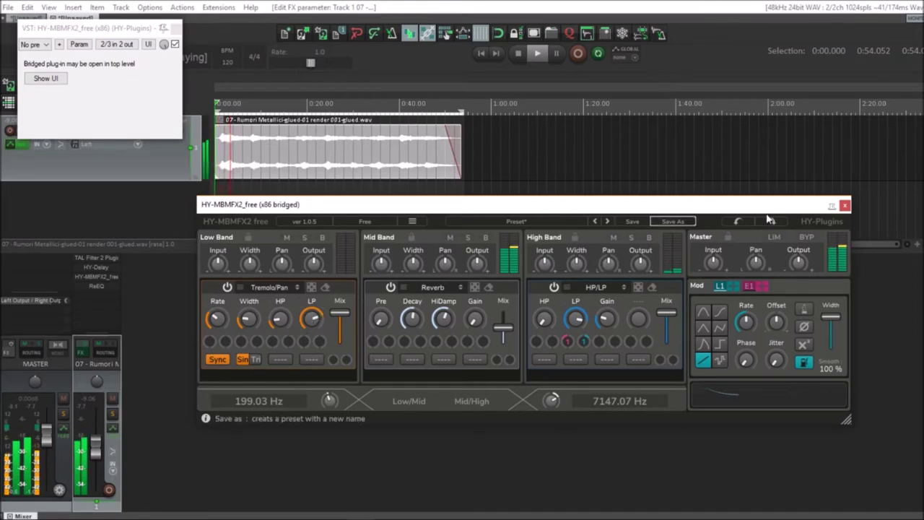
pyautogui.click(846, 207)
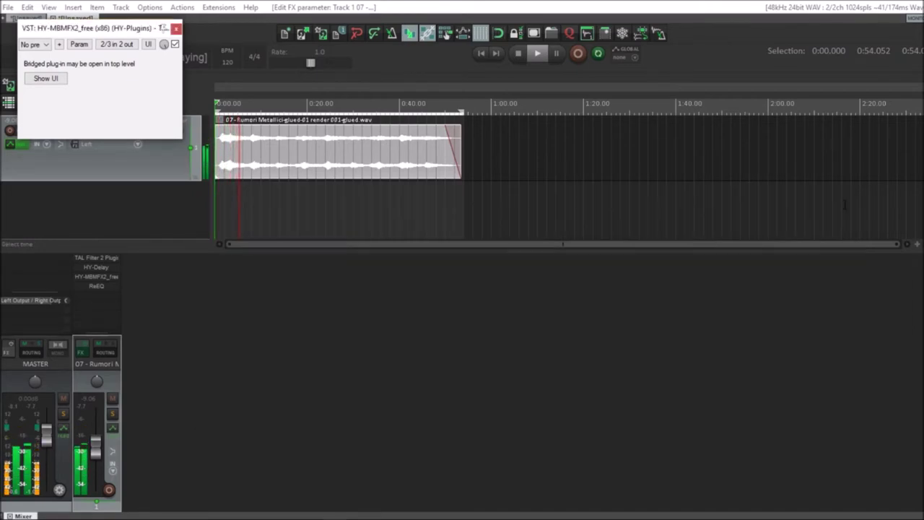
# Step: Close the HY-MBMFX2_free window and add the Ambient Reverb plugin after ReEQ on the track
pyautogui.click(176, 30)
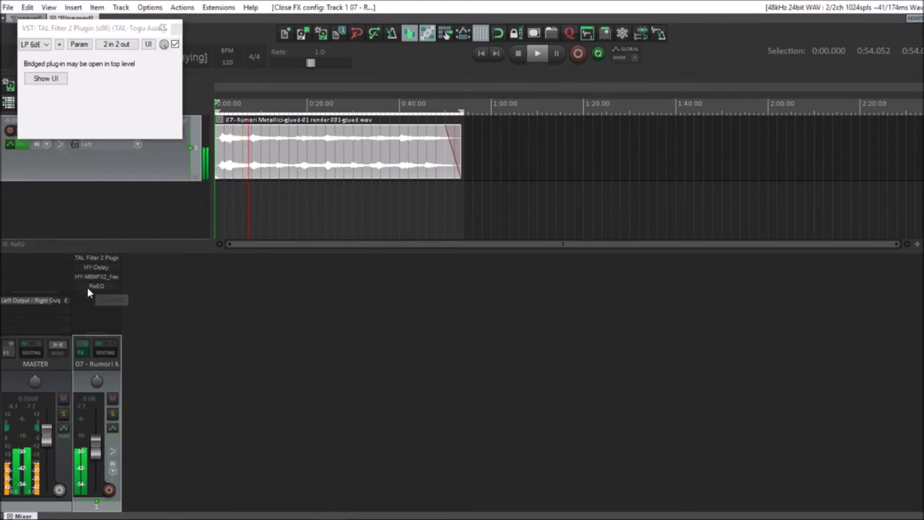
pyautogui.doubleClick(93, 298)
pyautogui.click(219, 323)
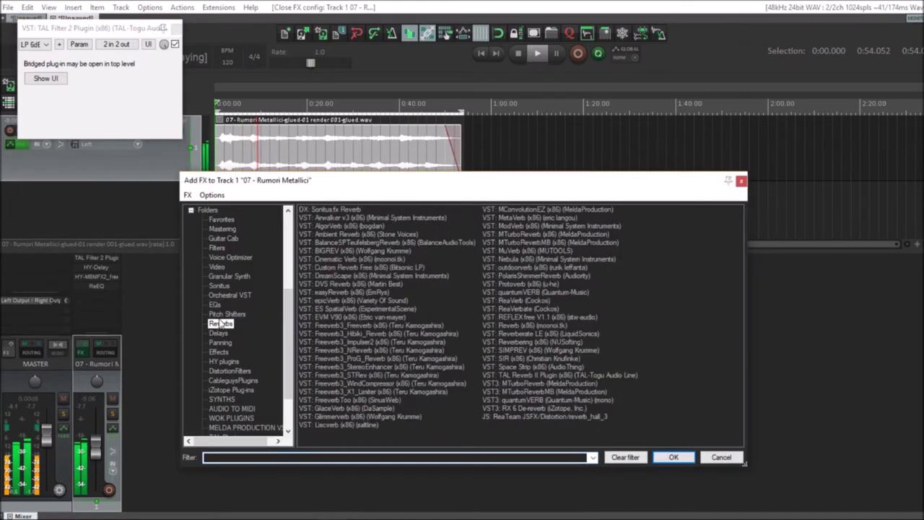
pyautogui.doubleClick(353, 235)
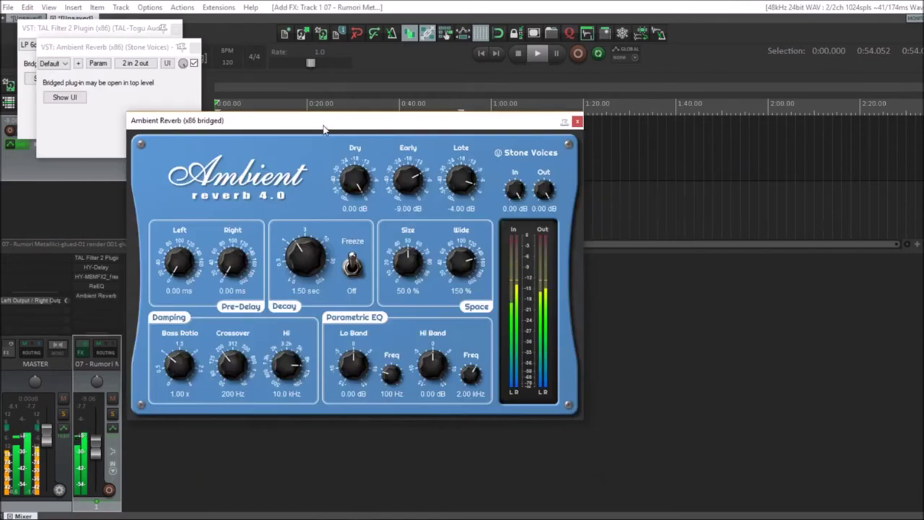
pyautogui.moveTo(323, 128); pyautogui.dragTo(416, 175)
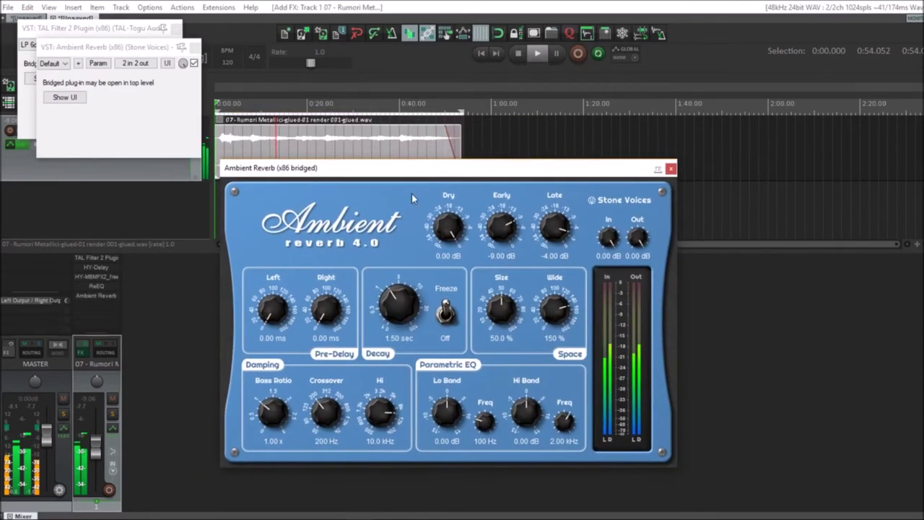
# Step: Set the reverb's Decay to about 10.4 sec and Lo Band to 5.25 dB at 81.3 Hz, lower its Hi Band, and close the plugin windows
pyautogui.moveTo(399, 305); pyautogui.dragTo(409, 277)
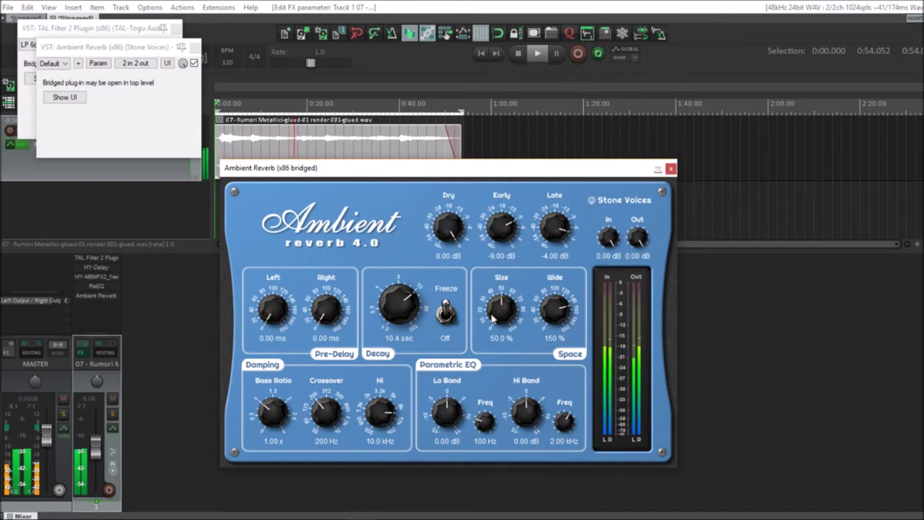
pyautogui.moveTo(527, 412); pyautogui.dragTo(526, 423)
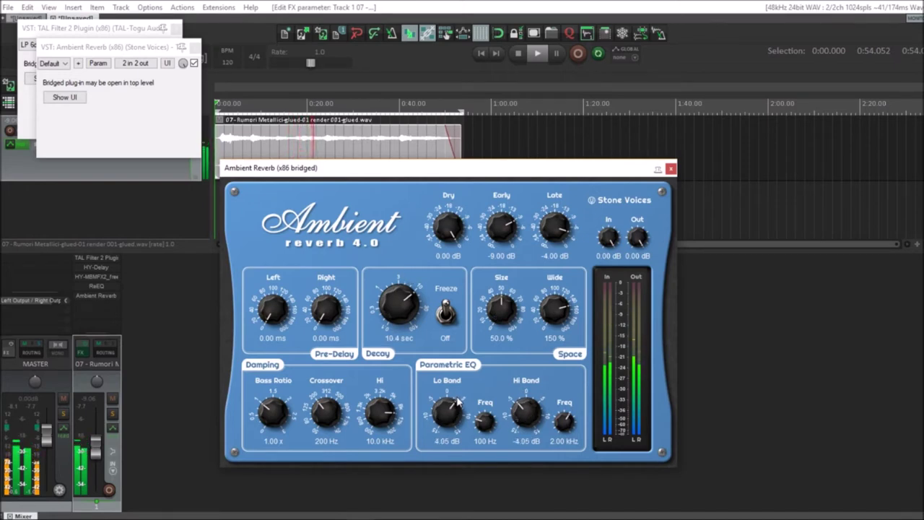
pyautogui.moveTo(483, 419); pyautogui.dragTo(487, 425)
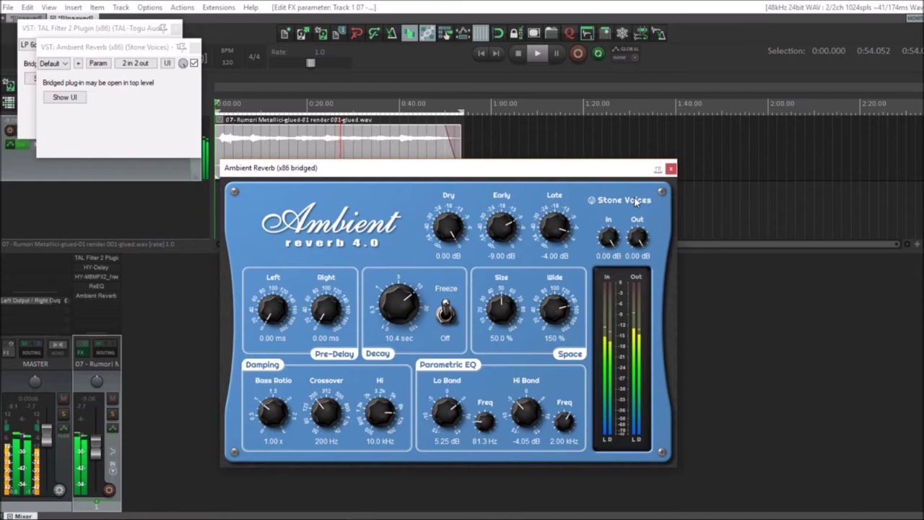
pyautogui.click(671, 168)
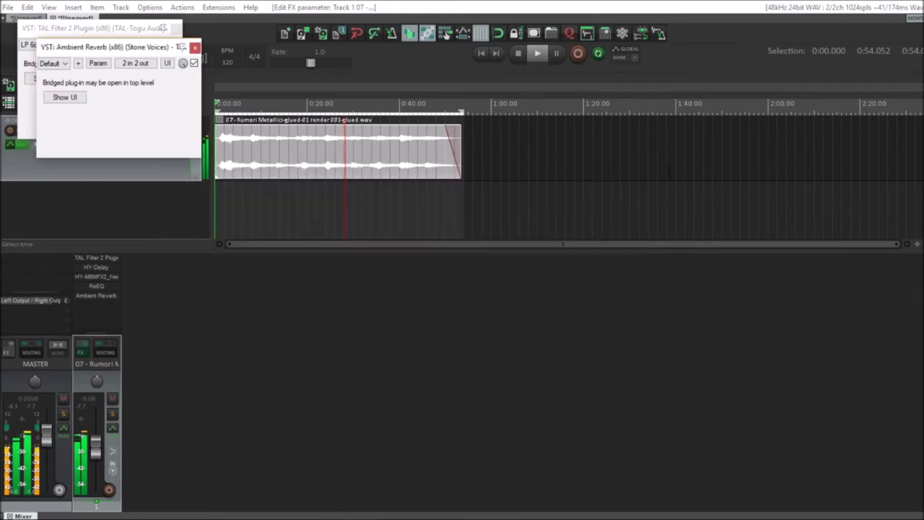
pyautogui.click(194, 48)
pyautogui.click(176, 28)
# Step: Add the Soundspot FAT filter after Ambient Reverb and slightly lower its low-pass cutoff
pyautogui.doubleClick(104, 311)
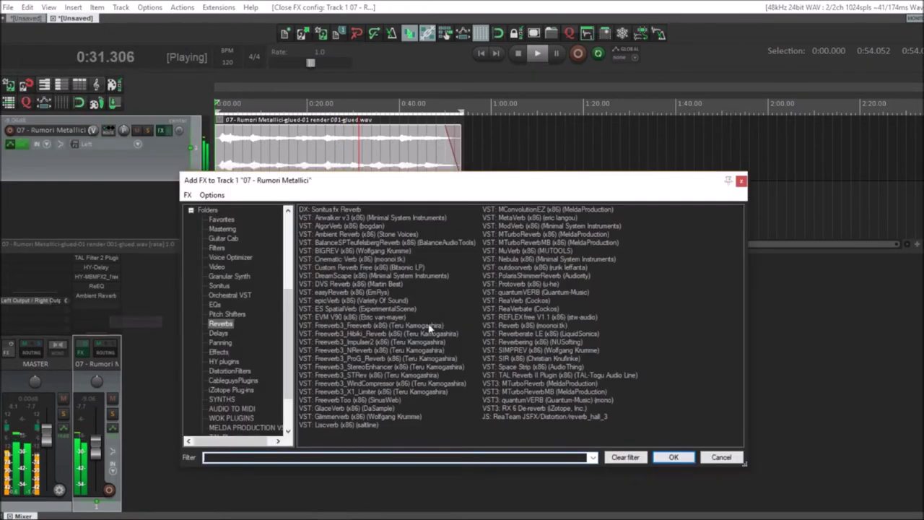
pyautogui.click(219, 335)
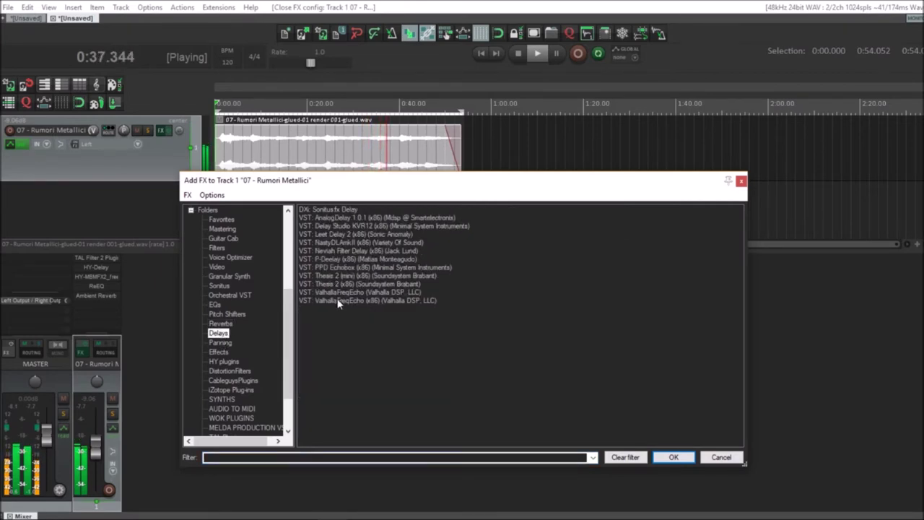
pyautogui.click(217, 268)
pyautogui.click(217, 248)
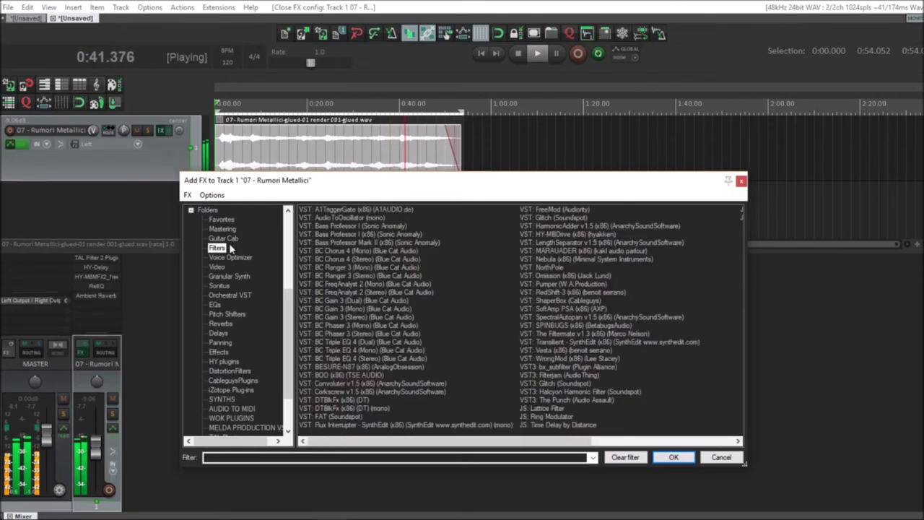
pyautogui.doubleClick(338, 417)
pyautogui.moveTo(164, 13); pyautogui.dragTo(368, 264)
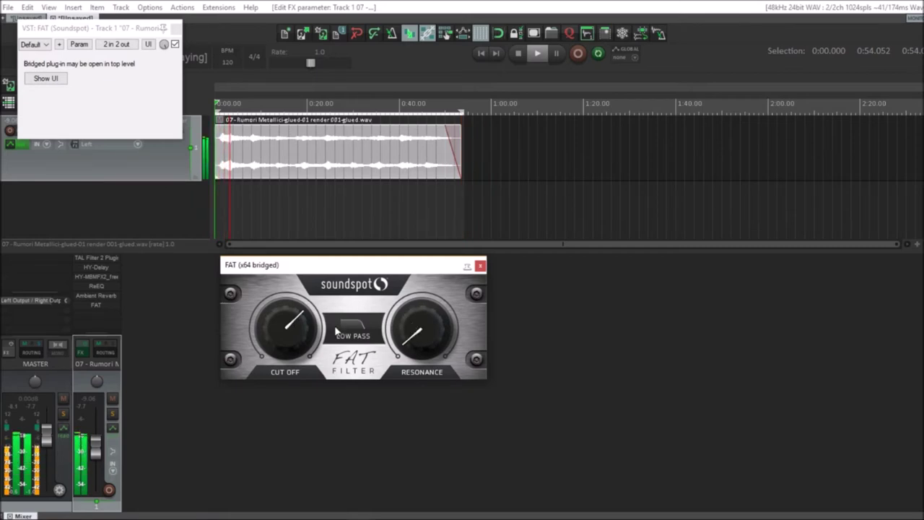
pyautogui.moveTo(300, 330); pyautogui.dragTo(297, 334)
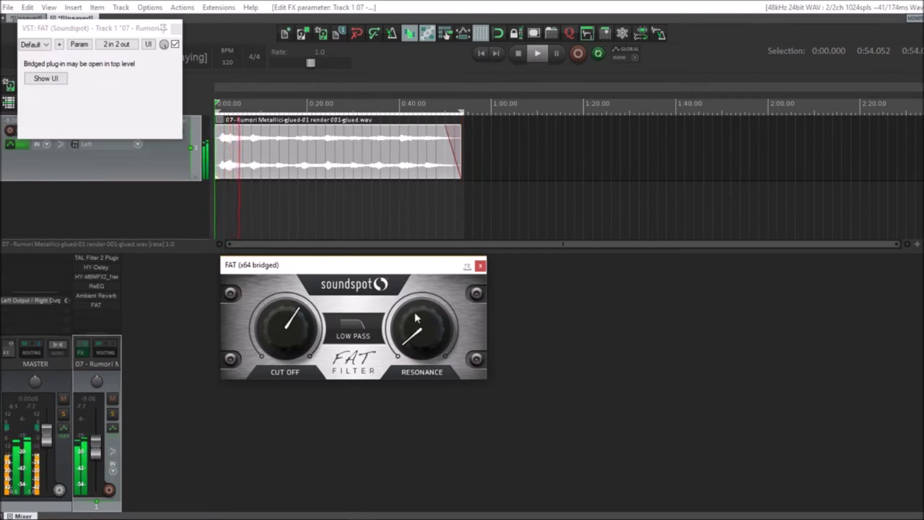
pyautogui.click(479, 267)
# Step: Add a second ReEQ after FAT and create a peak cut of about -5.8 dB near 1.47 kHz
pyautogui.doubleClick(97, 312)
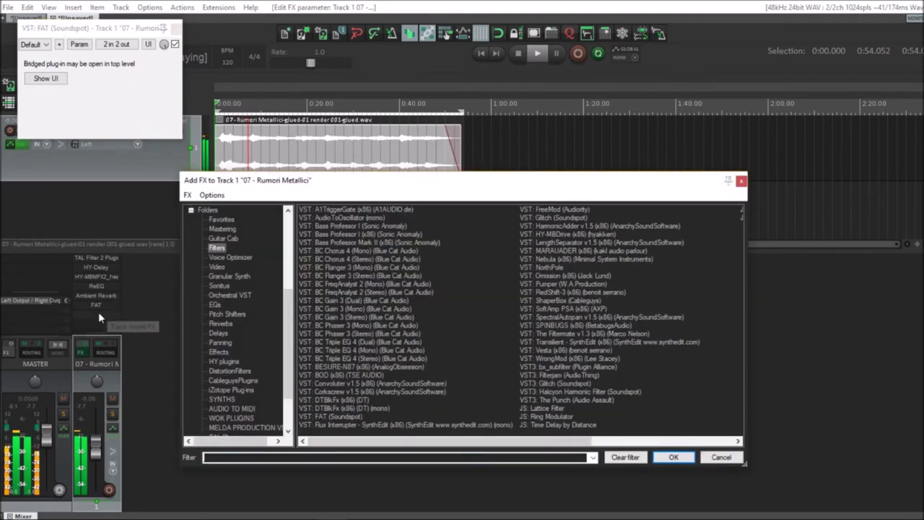
pyautogui.click(215, 305)
pyautogui.click(312, 425)
pyautogui.doubleClick(312, 426)
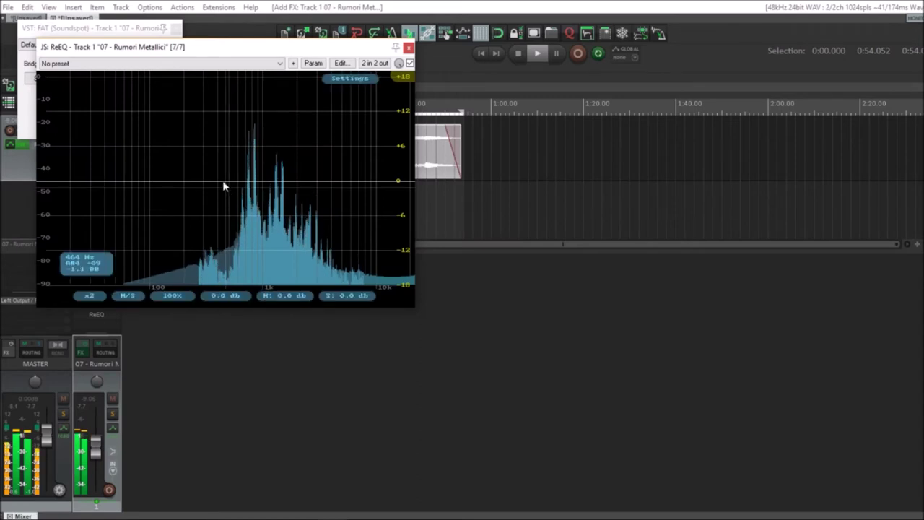
pyautogui.moveTo(249, 61); pyautogui.dragTo(334, 150)
pyautogui.moveTo(347, 268)
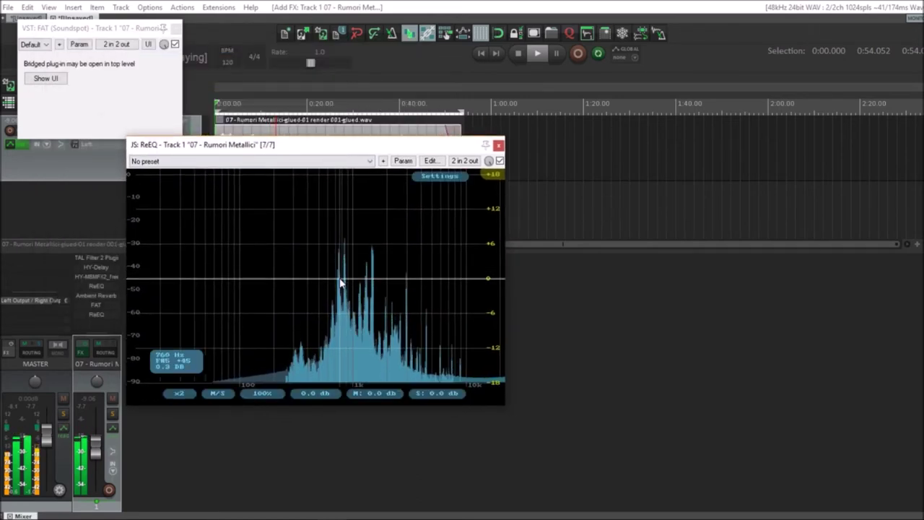
pyautogui.moveTo(340, 278); pyautogui.dragTo(370, 310)
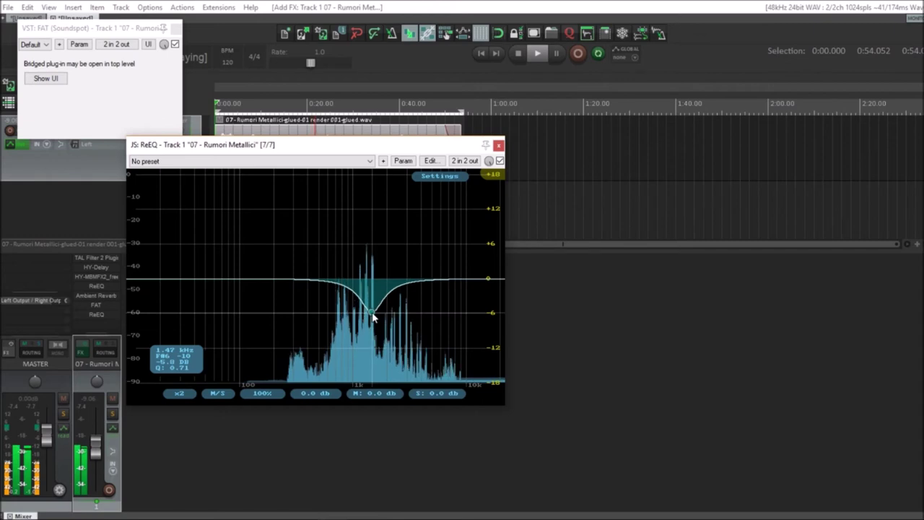
# Step: Add a High Cut (Butterworth) band in ReEQ and place it at about 3 kHz
pyautogui.click(426, 278)
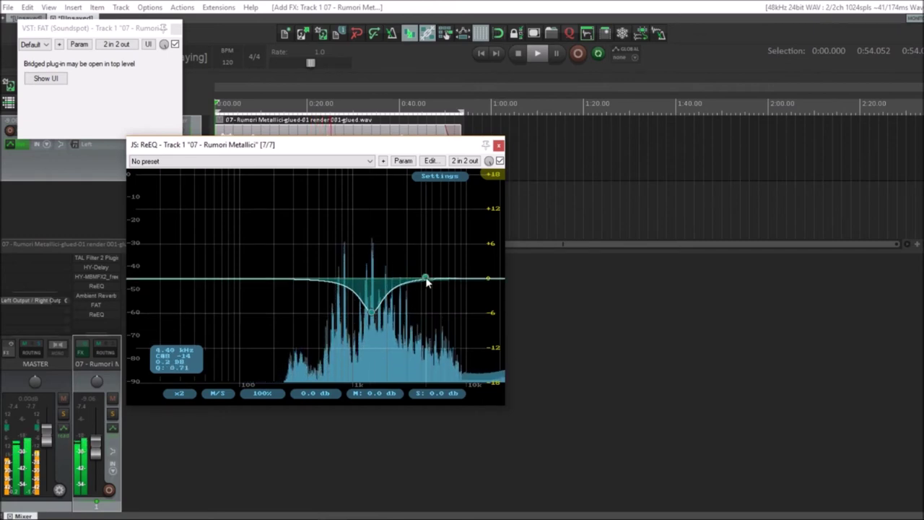
pyautogui.rightClick(426, 278)
pyautogui.moveTo(467, 305)
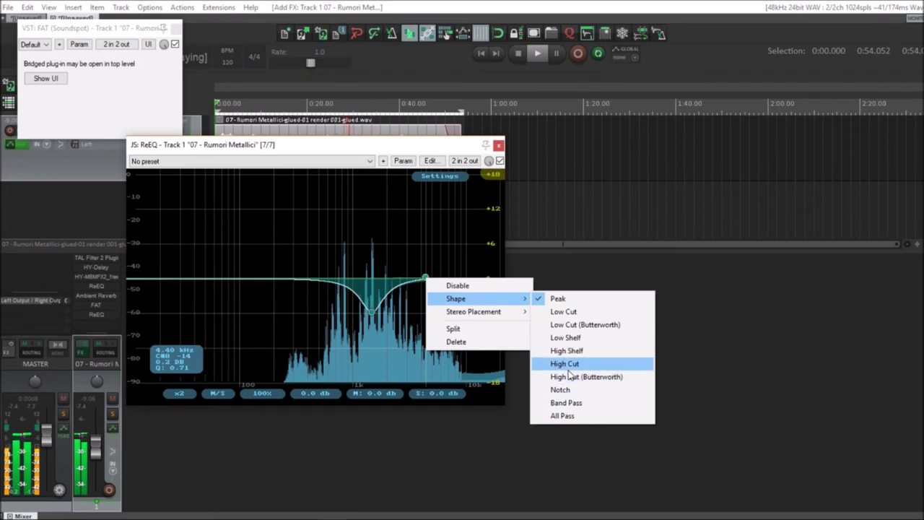
pyautogui.click(567, 376)
pyautogui.moveTo(426, 279); pyautogui.dragTo(407, 286)
# Step: Steepen the high-cut band's slope to 72 dB and move it to about 7.56 kHz
pyautogui.rightClick(408, 288)
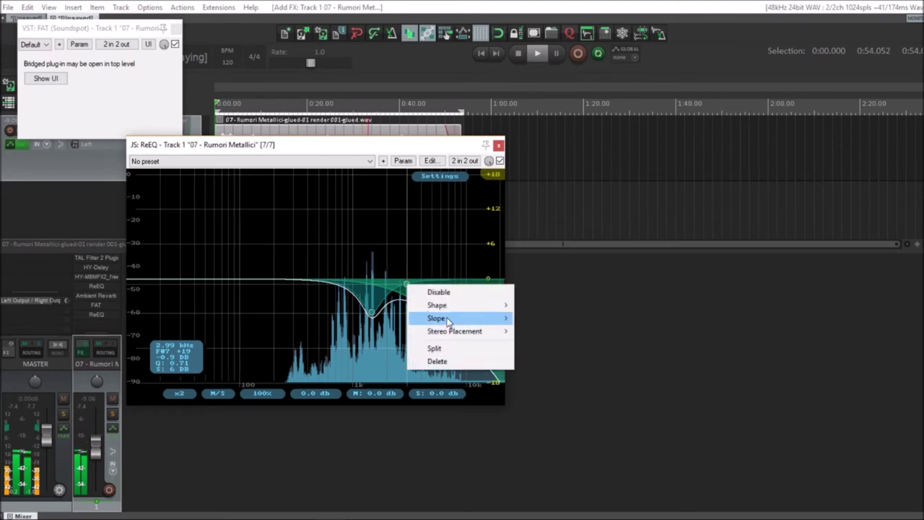
pyautogui.moveTo(451, 318)
pyautogui.click(537, 265)
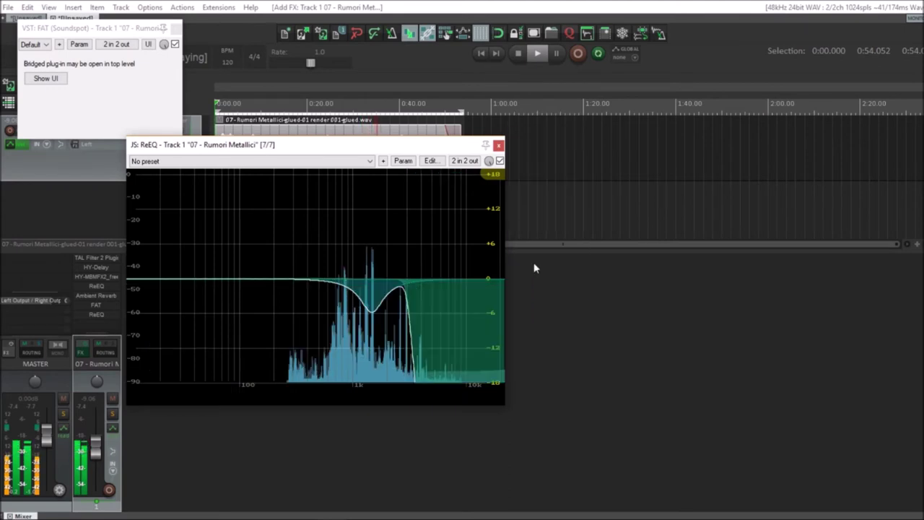
pyautogui.moveTo(408, 285); pyautogui.dragTo(450, 287)
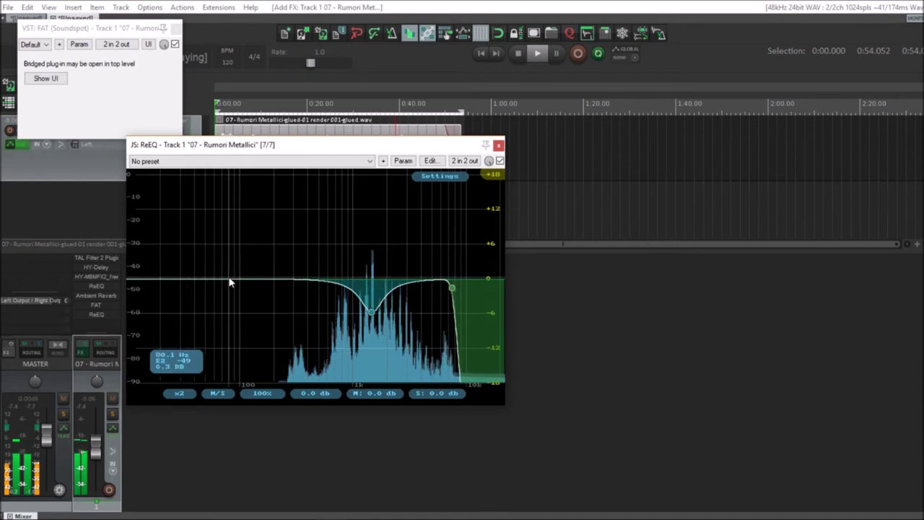
# Step: Restrict the high-cut band to the Side signal and lower its frequency to about 7.03 kHz
pyautogui.rightClick(453, 288)
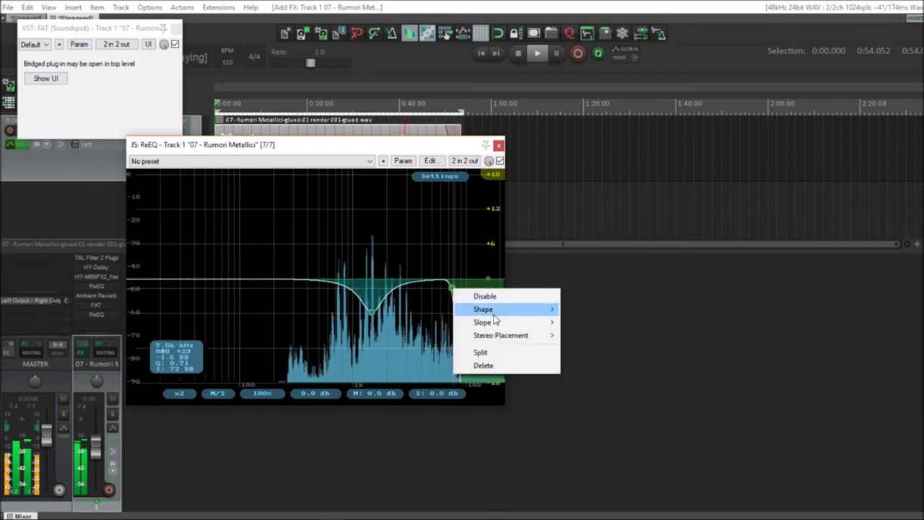
pyautogui.moveTo(495, 317)
pyautogui.moveTo(497, 336)
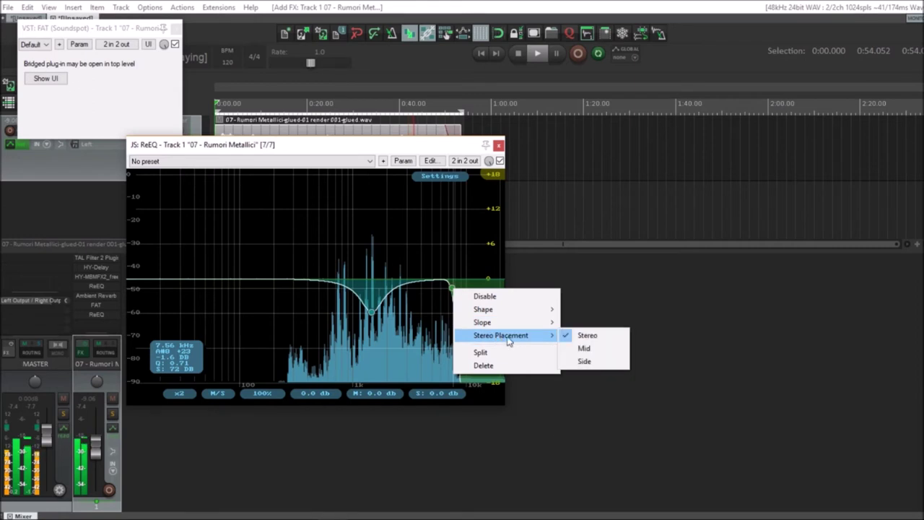
pyautogui.click(593, 366)
pyautogui.moveTo(451, 291)
pyautogui.mouseDown()
pyautogui.moveTo(409, 292)
pyautogui.moveTo(449, 296)
pyautogui.mouseUp()
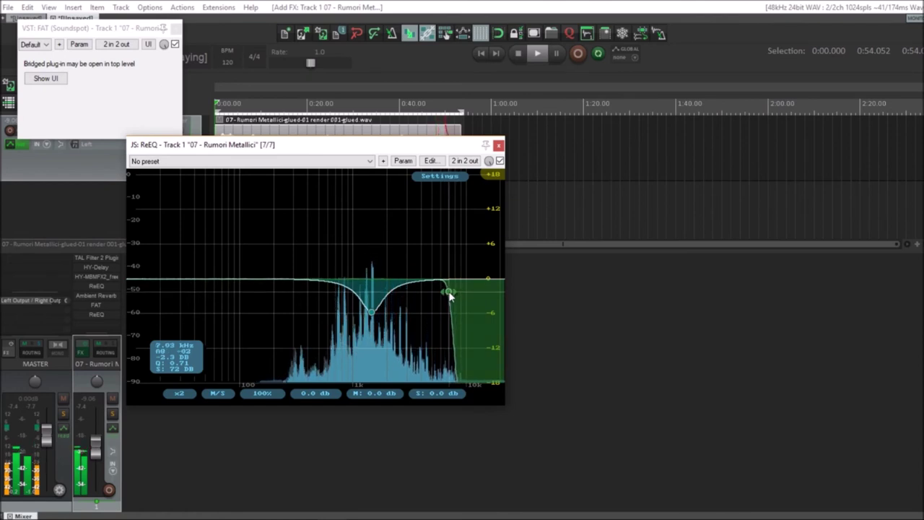
# Step: Add a Low Cut (Butterworth) band at about 116 Hz with a 54 dB slope
pyautogui.doubleClick(247, 277)
pyautogui.rightClick(246, 279)
pyautogui.moveTo(287, 302)
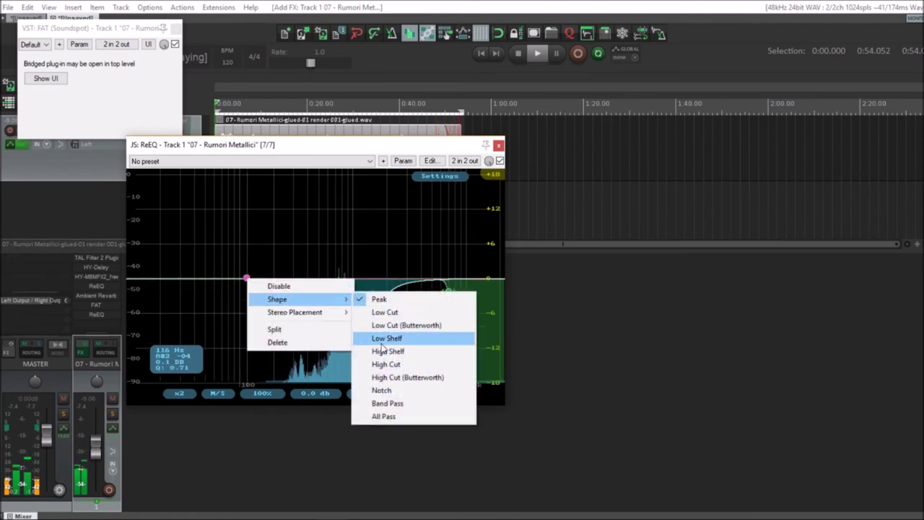
pyautogui.click(404, 324)
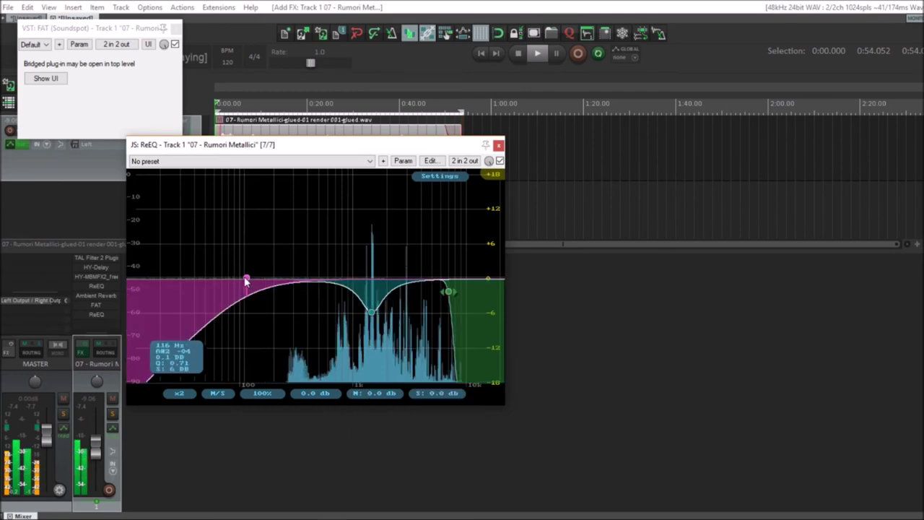
pyautogui.rightClick(246, 280)
pyautogui.moveTo(294, 312)
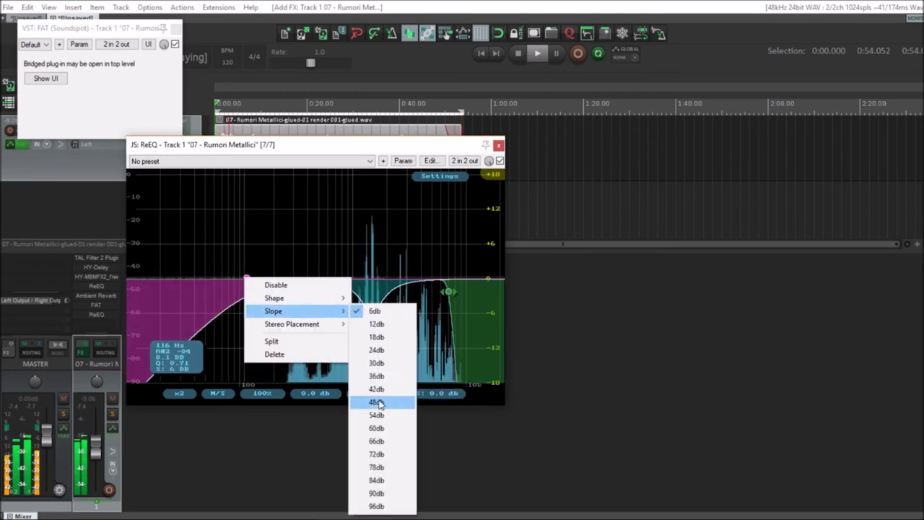
pyautogui.click(375, 413)
# Step: Restrict the low-cut band to the Side signal, raise its frequency to about 305 Hz, and close the plugin windows
pyautogui.moveTo(246, 280); pyautogui.dragTo(275, 287)
pyautogui.rightClick(275, 286)
pyautogui.moveTo(323, 332)
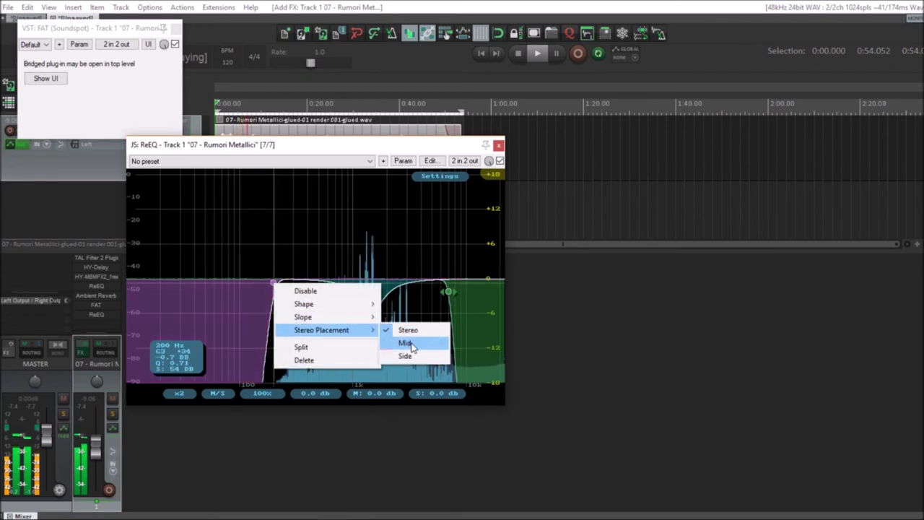
pyautogui.click(415, 359)
pyautogui.moveTo(275, 283)
pyautogui.mouseDown()
pyautogui.moveTo(304, 289)
pyautogui.moveTo(291, 283)
pyautogui.mouseUp()
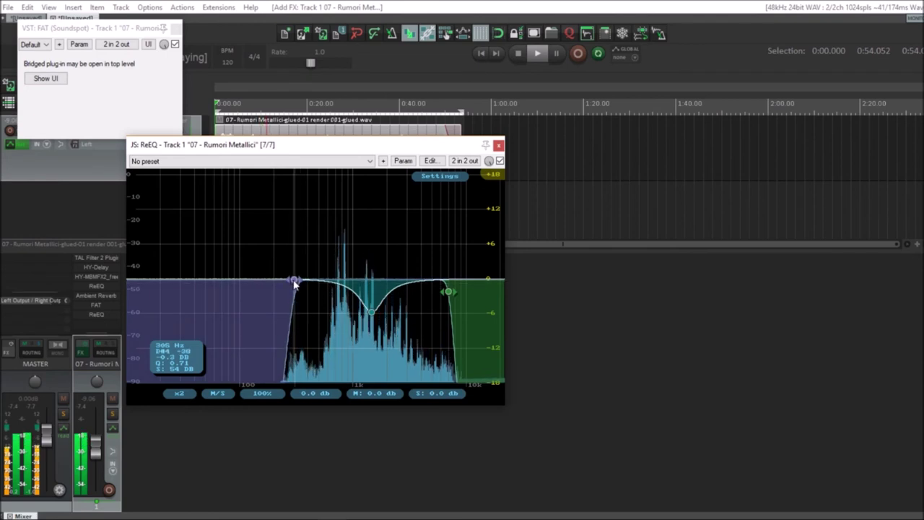
pyautogui.press('Escape')
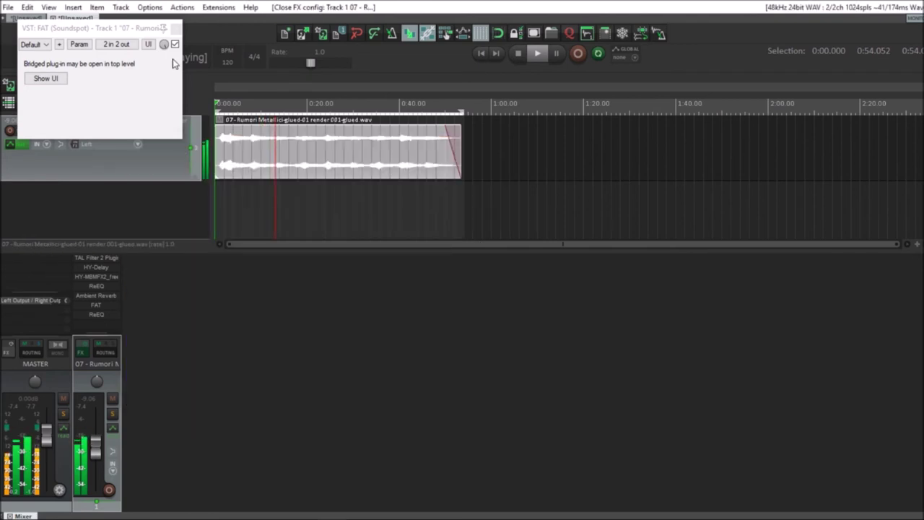
pyautogui.click(175, 28)
# Step: Add a short fade-in at the start of the glued audio item and lengthen it slightly
pyautogui.scroll(5, 353, 144)
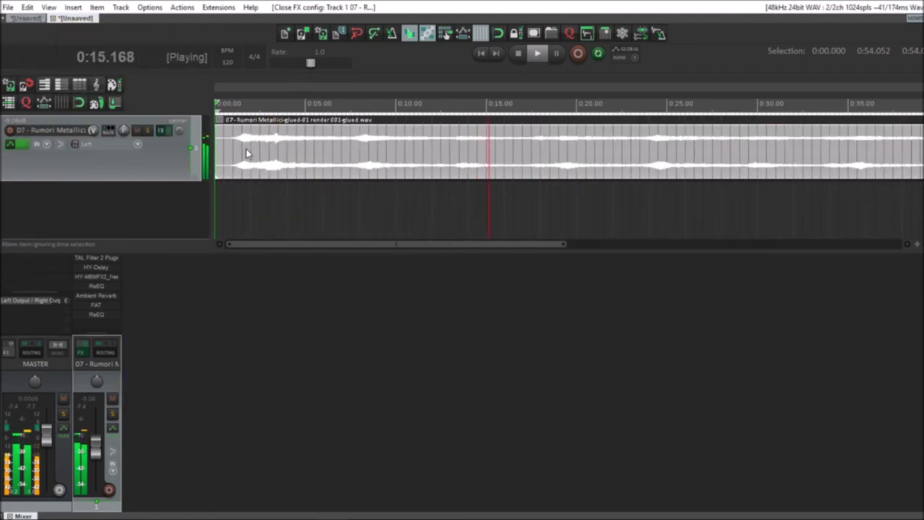
pyautogui.moveTo(216, 164); pyautogui.dragTo(336, 155)
pyautogui.scroll(-6, 337, 160)
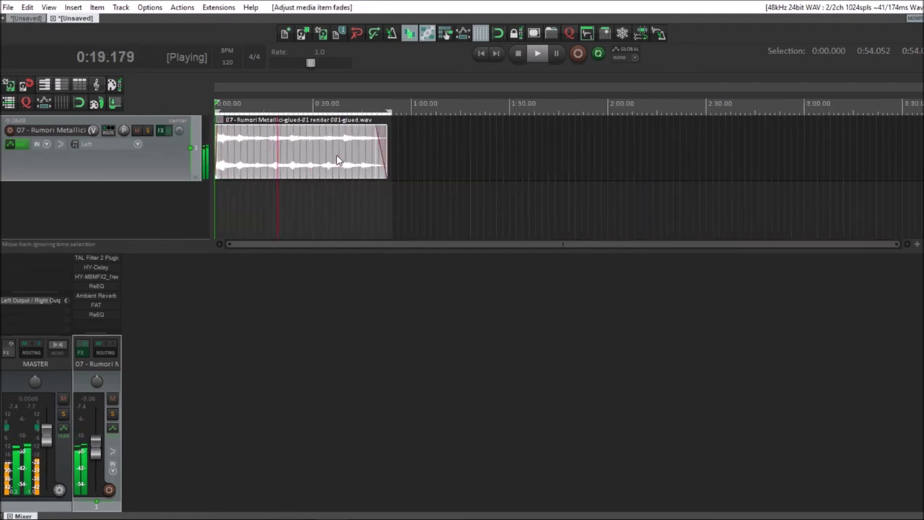
pyautogui.scroll(4, 337, 160)
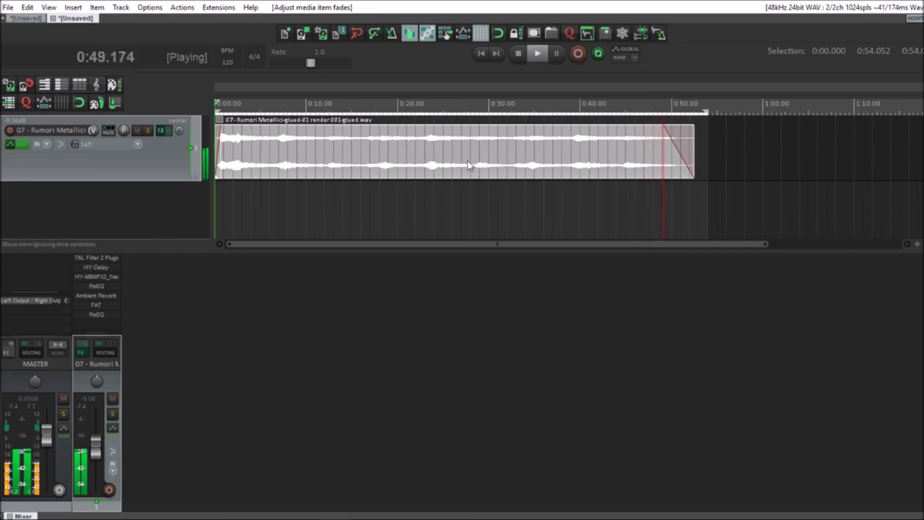
pyautogui.moveTo(220, 126); pyautogui.dragTo(233, 130)
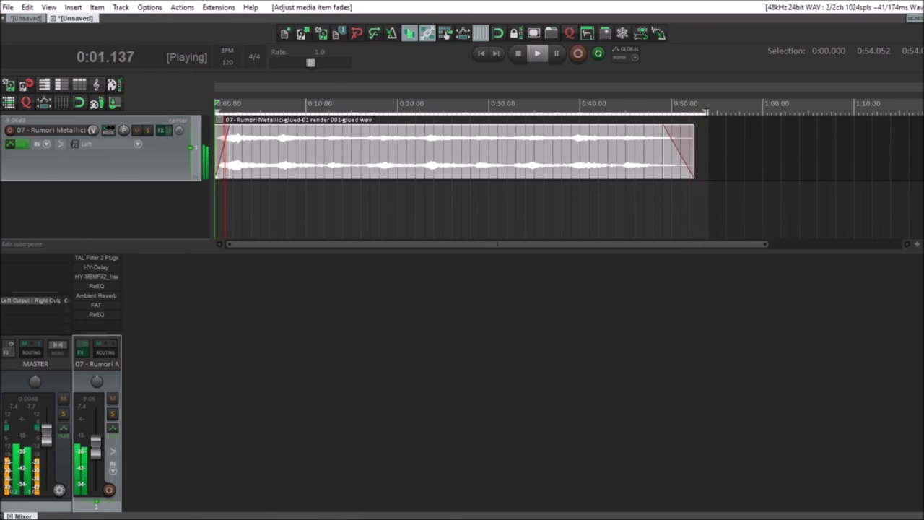
# Step: Shorten the loop time selection to end at about 0:53.140, just past the end of the glued audio item
pyautogui.moveTo(706, 113); pyautogui.dragTo(697, 113)
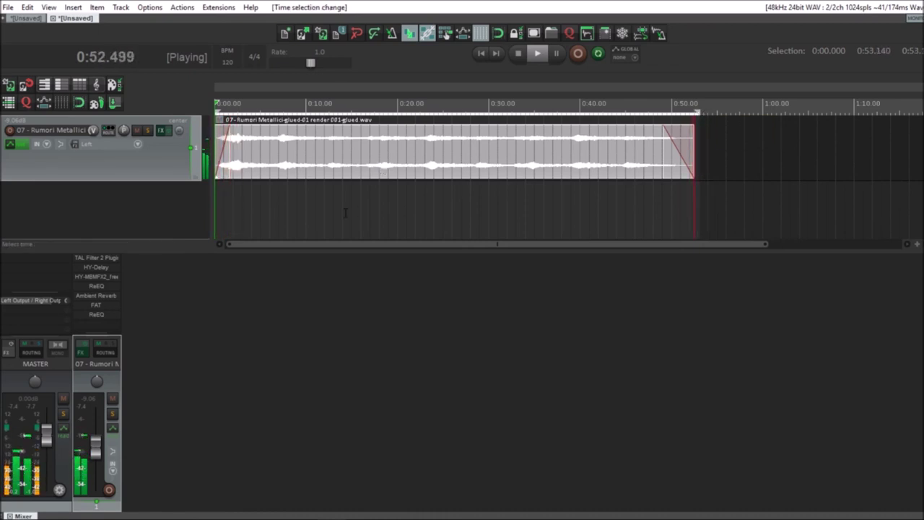
# Step: Set the track's FAT filter to Low Pass, raise its cutoff slightly, and close the plugin windows
pyautogui.click(96, 305)
pyautogui.click(359, 329)
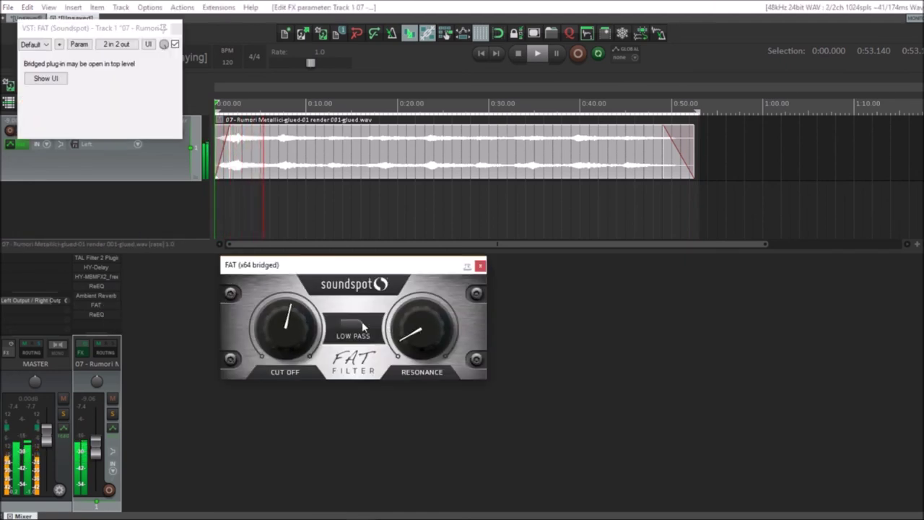
pyautogui.moveTo(299, 330); pyautogui.dragTo(296, 331)
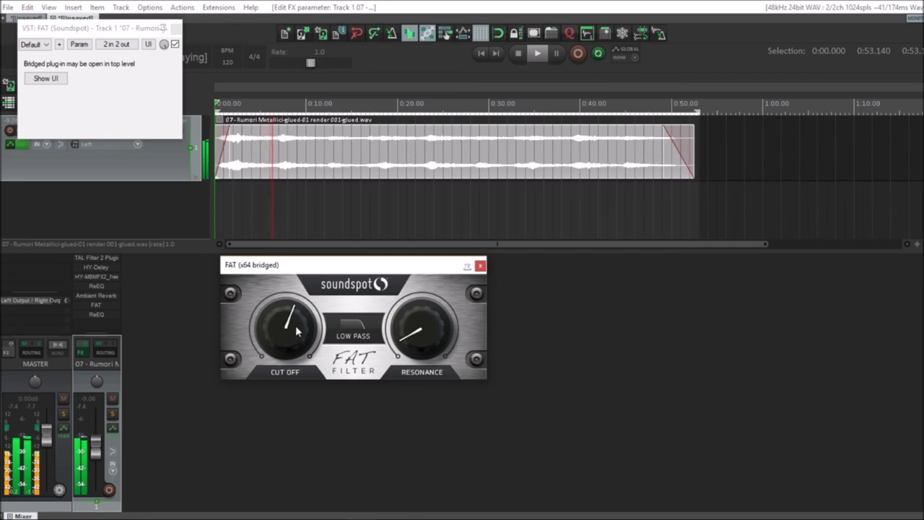
pyautogui.click(481, 266)
pyautogui.click(175, 28)
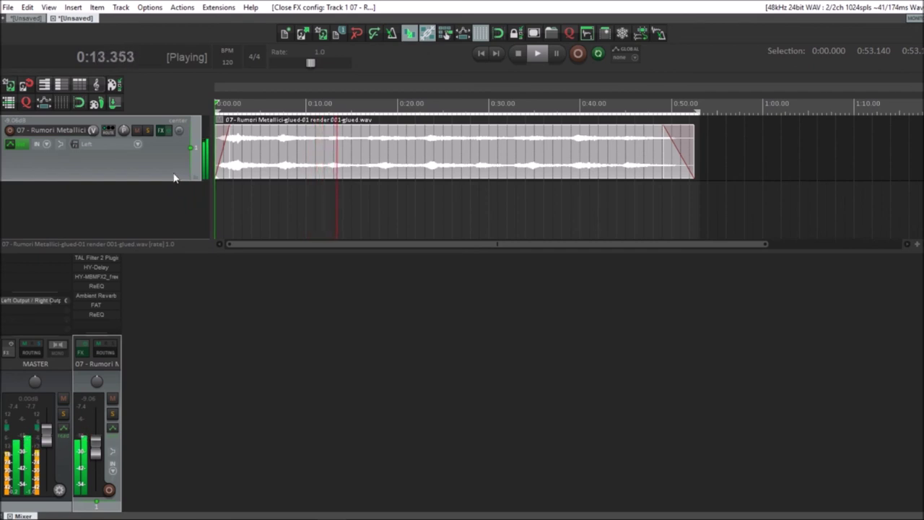
# Step: Play the earlier version of the texture in the other open project for comparison, and return to the current project
pyautogui.click(28, 18)
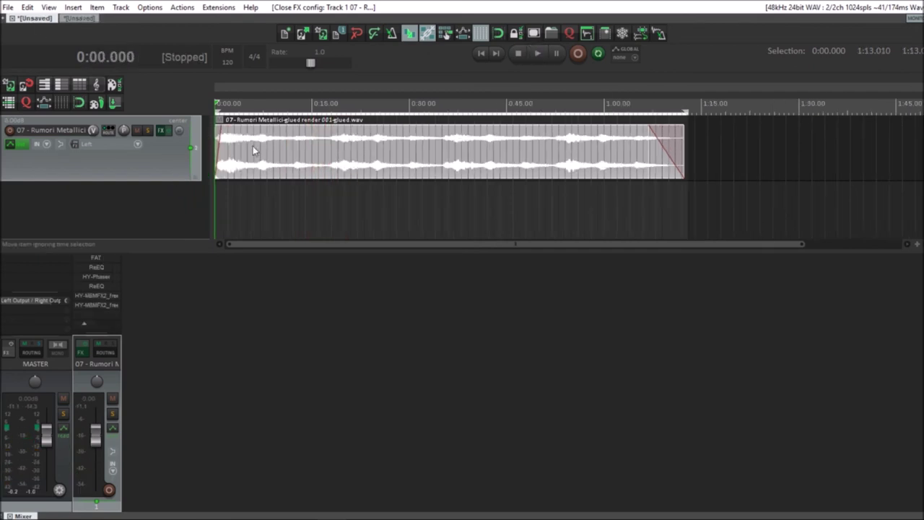
pyautogui.press('space')
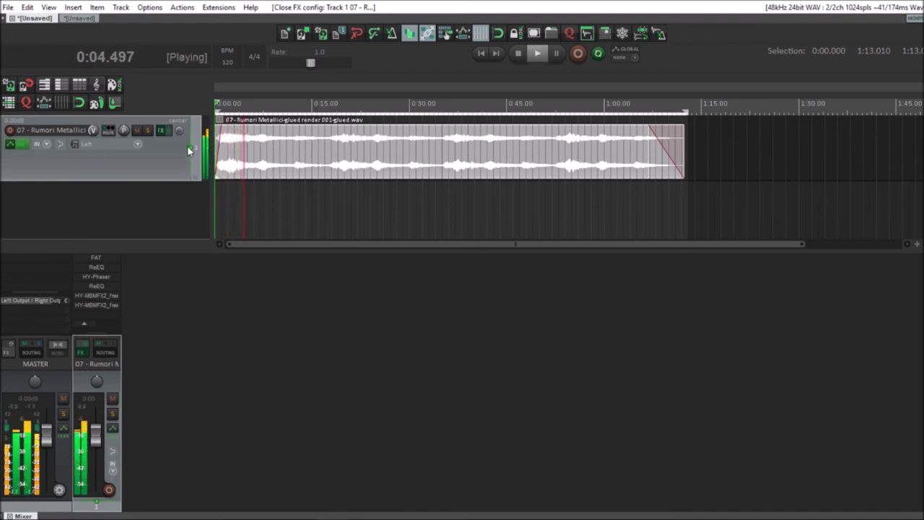
pyautogui.click(81, 18)
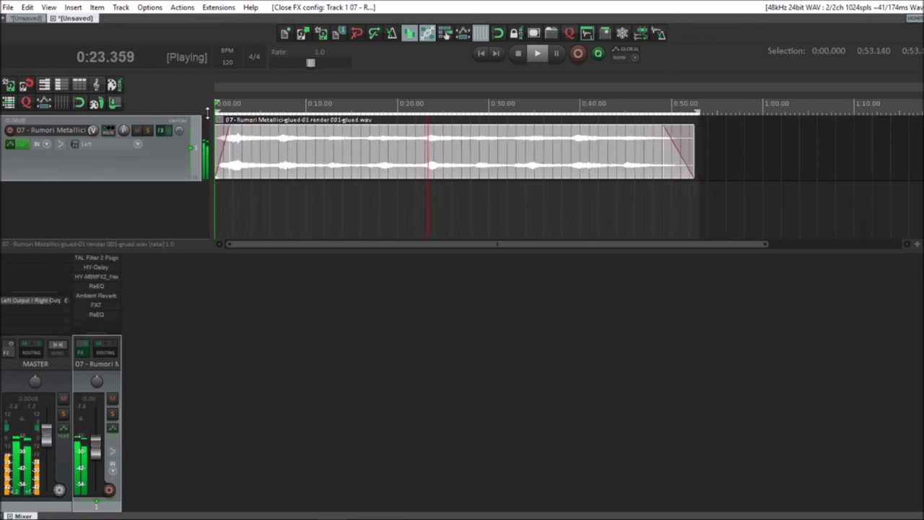